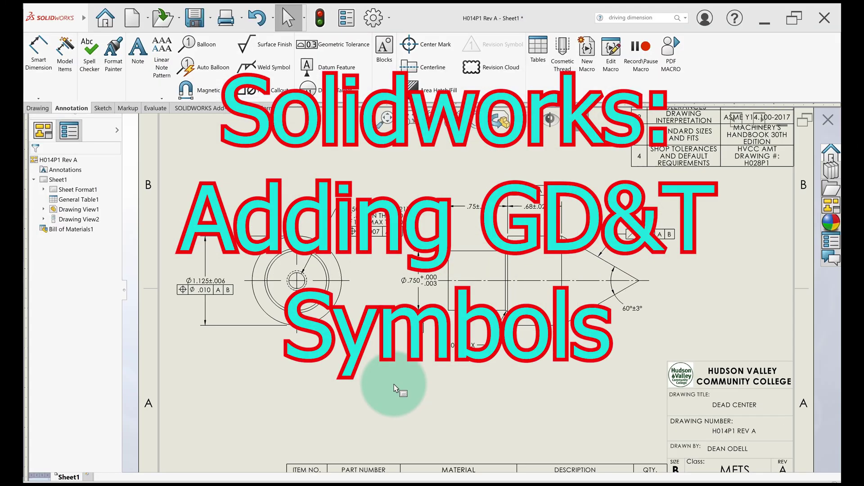
Step: Delete datum feature symbol C from the Ø.750 dimension in the side view
{"action": "scroll", "coordinate": [406, 369], "scroll_direction": "up", "scroll_amount": 1}
{"action": "scroll", "coordinate": [506, 273], "scroll_direction": "down", "scroll_amount": 1}
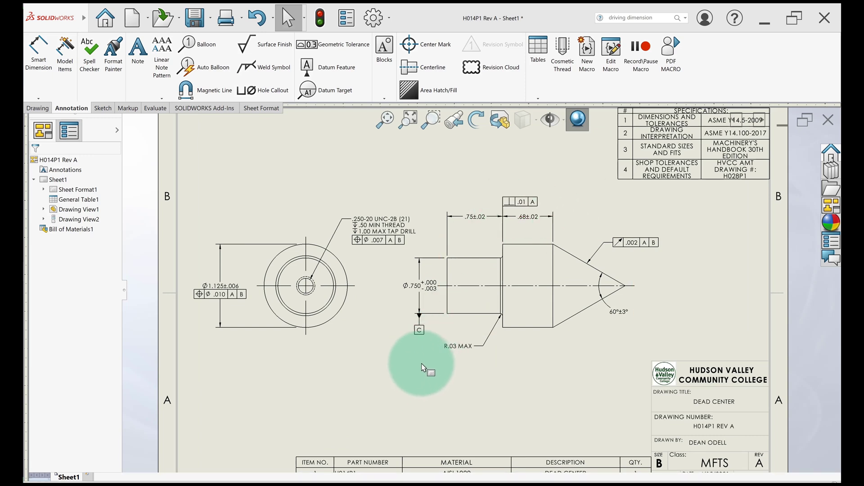
{"action": "left_click", "coordinate": [419, 329]}
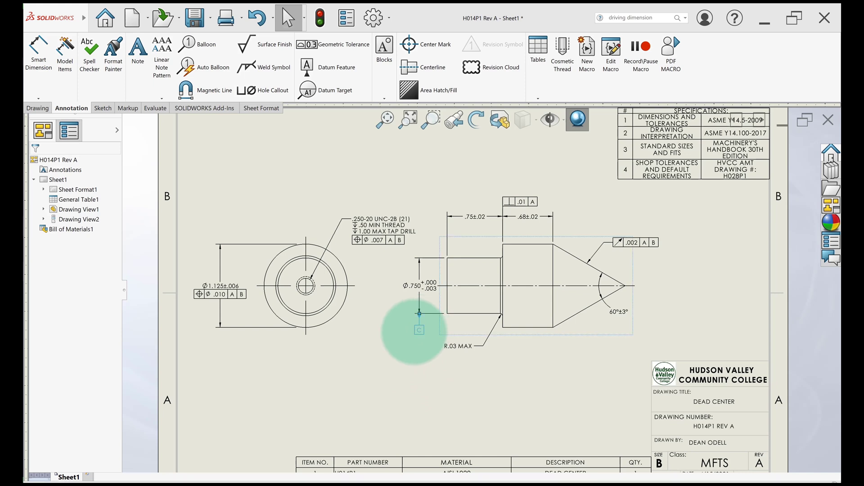
{"action": "key", "text": "Delete"}
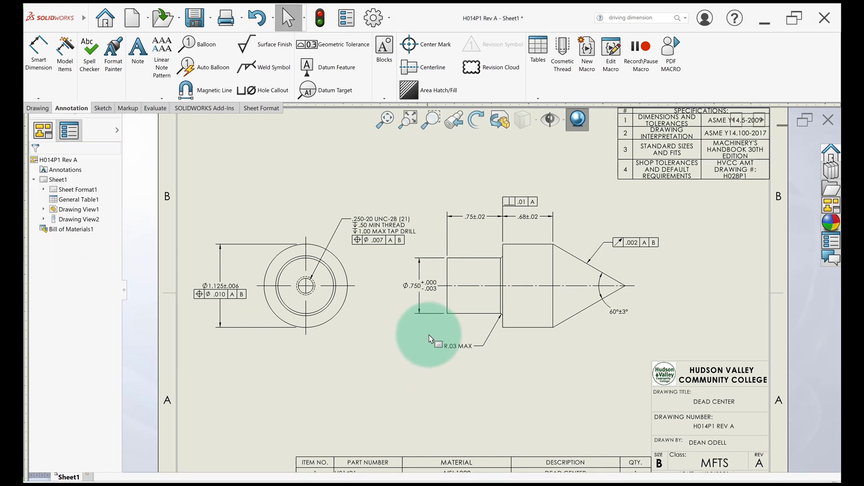
Step: Attach a new datum feature symbol to the Ø.750 dimension, placing it below the dimension's lower arrow
{"action": "left_click_drag", "start_coordinate": [419, 333], "coordinate": [321, 73]}
{"action": "left_click", "coordinate": [322, 73]}
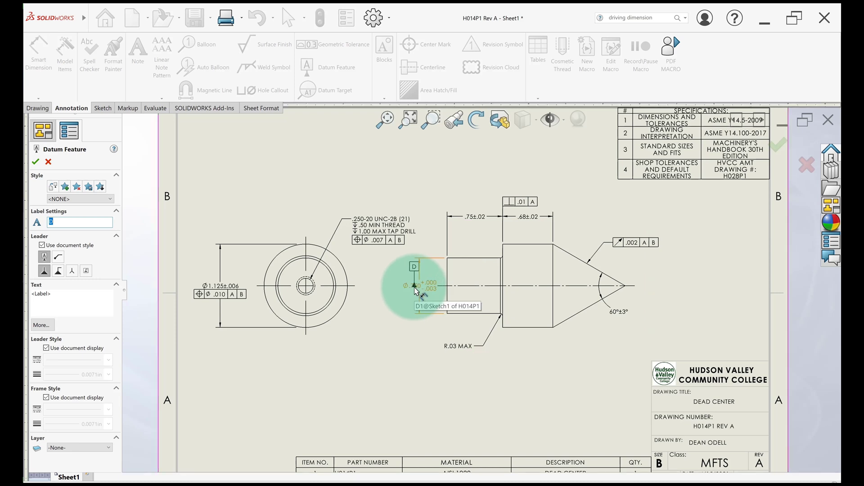
{"action": "left_click_drag", "start_coordinate": [418, 292], "coordinate": [419, 329]}
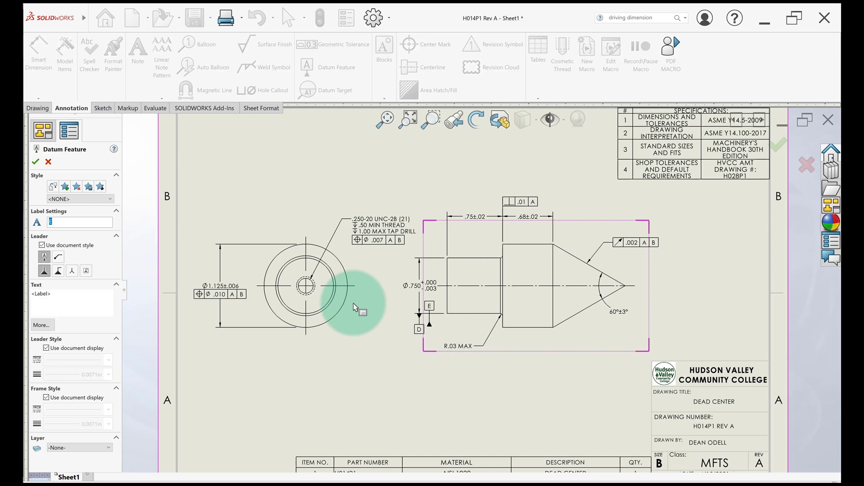
{"action": "left_click", "coordinate": [36, 163]}
{"action": "left_click", "coordinate": [418, 330]}
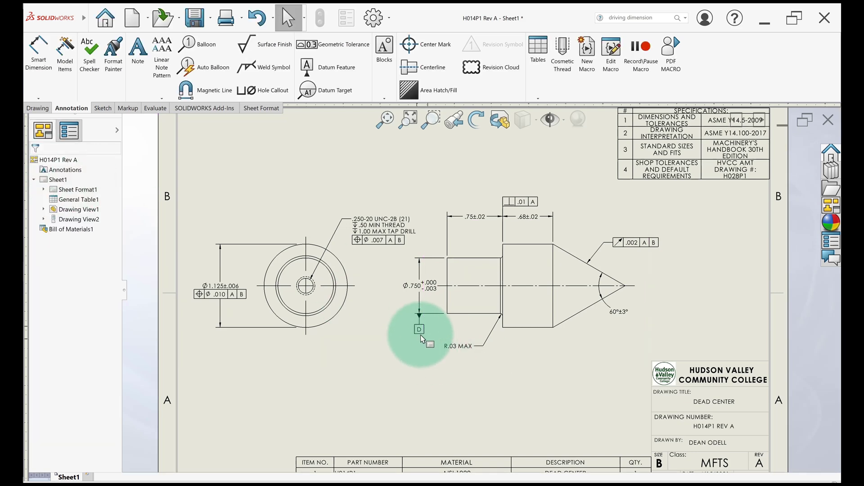
Step: Move the datum symbol above the Ø.750 dimension and return it to the lower side
{"action": "left_click_drag", "start_coordinate": [418, 333], "coordinate": [416, 287]}
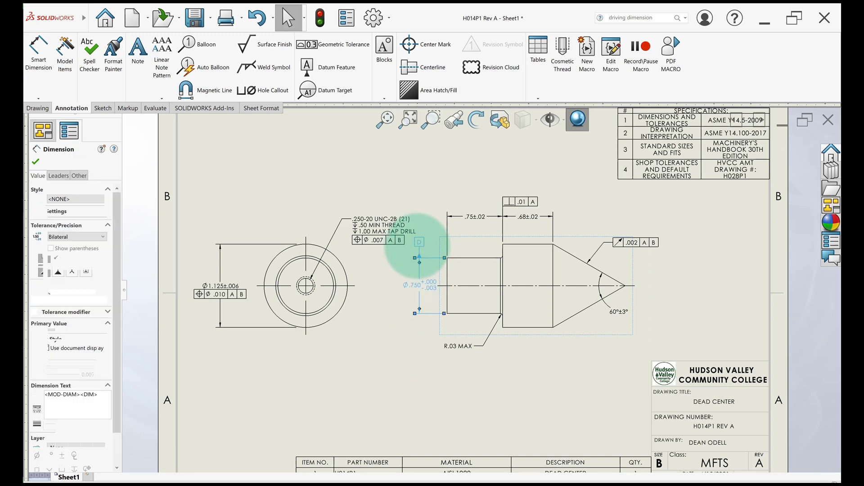
{"action": "mouse_move", "coordinate": [418, 243]}
{"action": "left_mouse_down"}
{"action": "mouse_move", "coordinate": [419, 335]}
{"action": "mouse_move", "coordinate": [410, 276]}
{"action": "mouse_move", "coordinate": [415, 297]}
{"action": "left_mouse_up"}
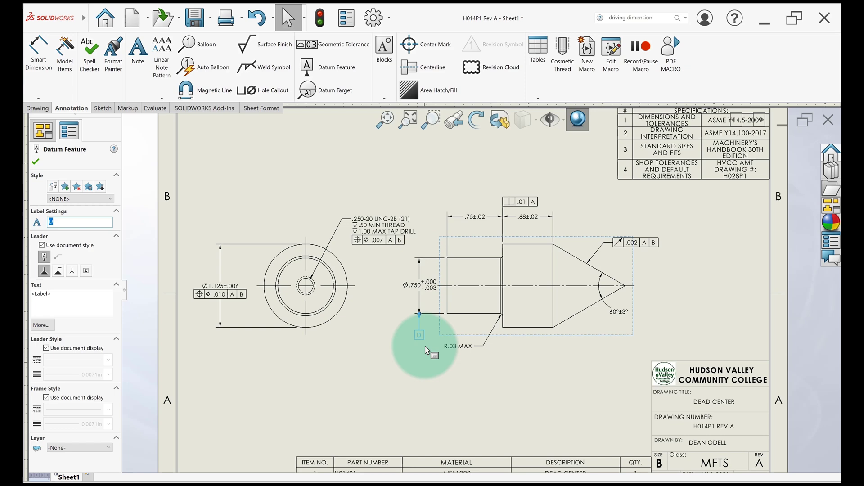
{"action": "left_click", "coordinate": [423, 345]}
Step: Set the label of the Ø.750 dimension's datum symbol to A
{"action": "scroll", "coordinate": [419, 335], "scroll_direction": "down", "scroll_amount": 2}
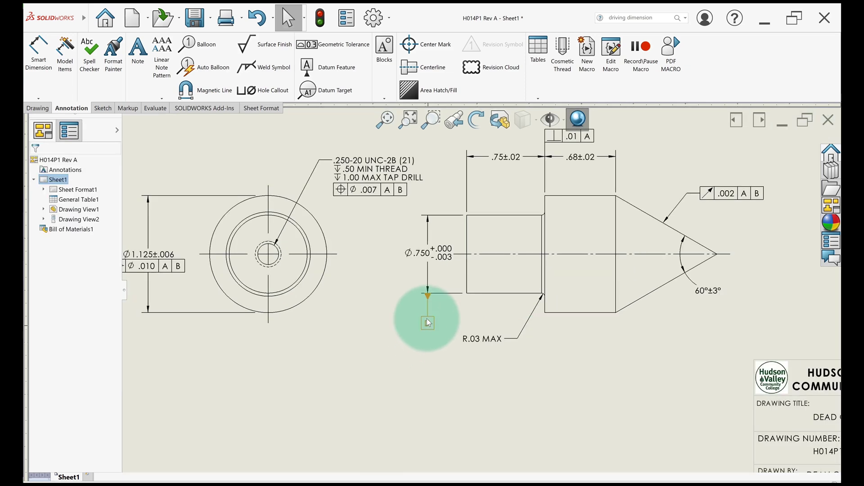
{"action": "left_click", "coordinate": [428, 316]}
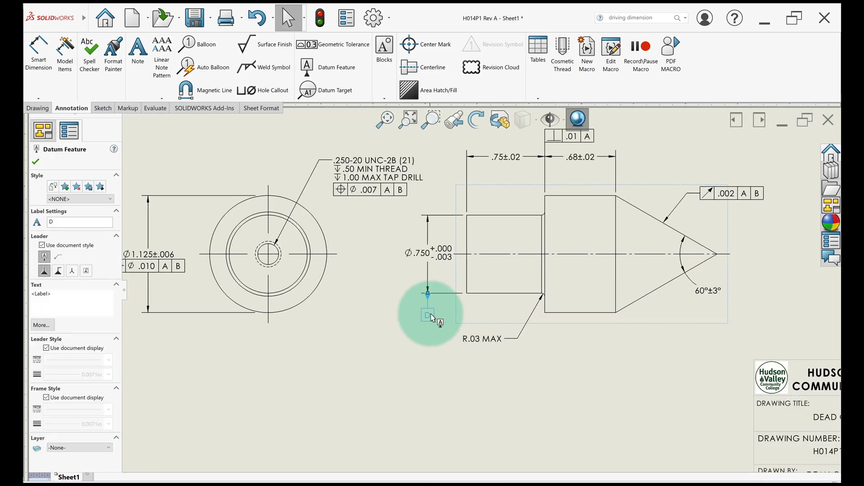
{"action": "double_click", "coordinate": [67, 222]}
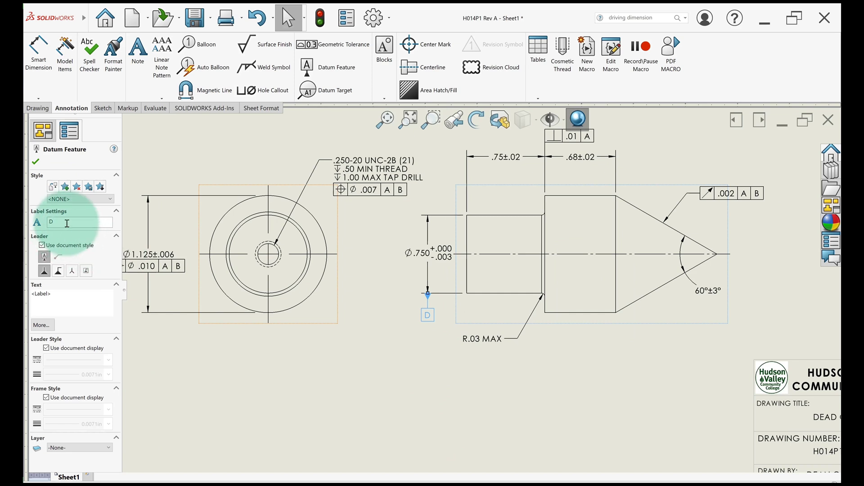
{"action": "type", "text": "A"}
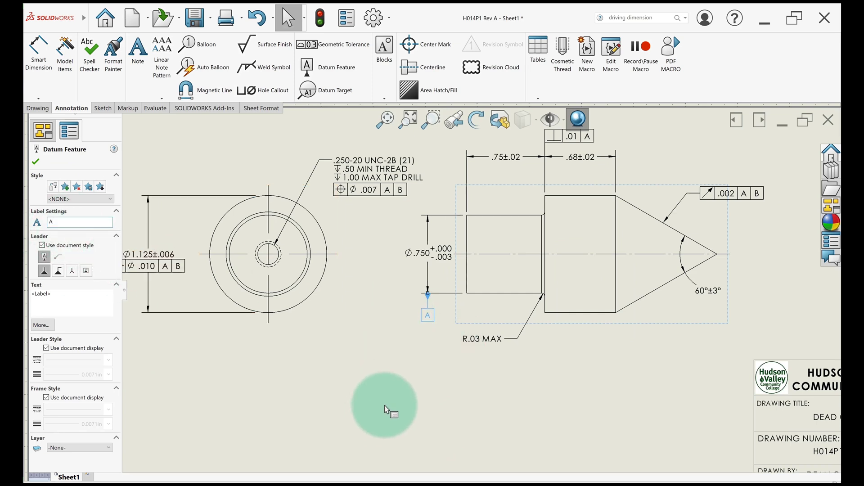
{"action": "scroll", "coordinate": [385, 403], "scroll_direction": "up", "scroll_amount": 1}
{"action": "left_click", "coordinate": [37, 161]}
Step: Attach a datum feature symbol to the shoulder face, placing it on the face's extension line above the perpendicularity frame
{"action": "scroll", "coordinate": [447, 338], "scroll_direction": "up", "scroll_amount": 2}
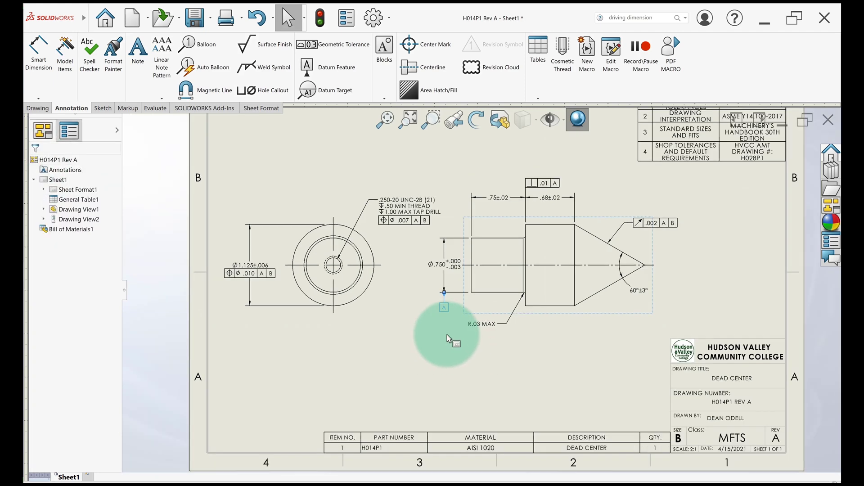
{"action": "scroll", "coordinate": [466, 279], "scroll_direction": "down", "scroll_amount": 3}
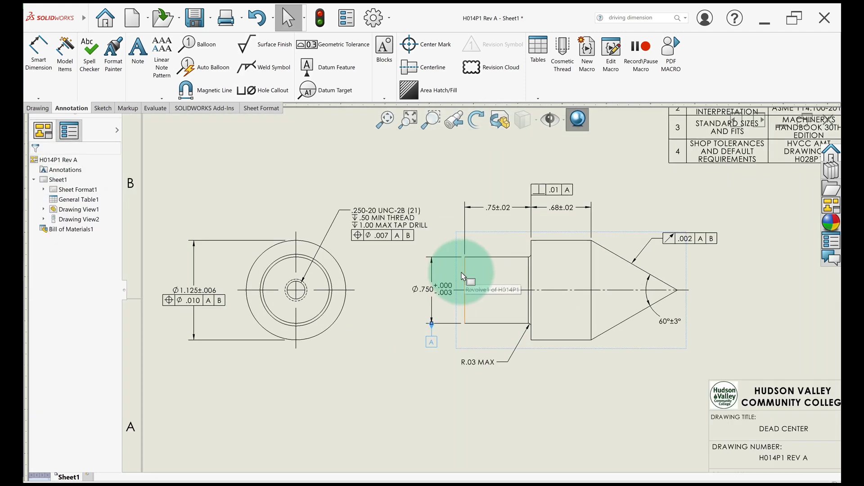
{"action": "scroll", "coordinate": [464, 274], "scroll_direction": "down", "scroll_amount": 2}
{"action": "scroll", "coordinate": [565, 198], "scroll_direction": "up", "scroll_amount": 2}
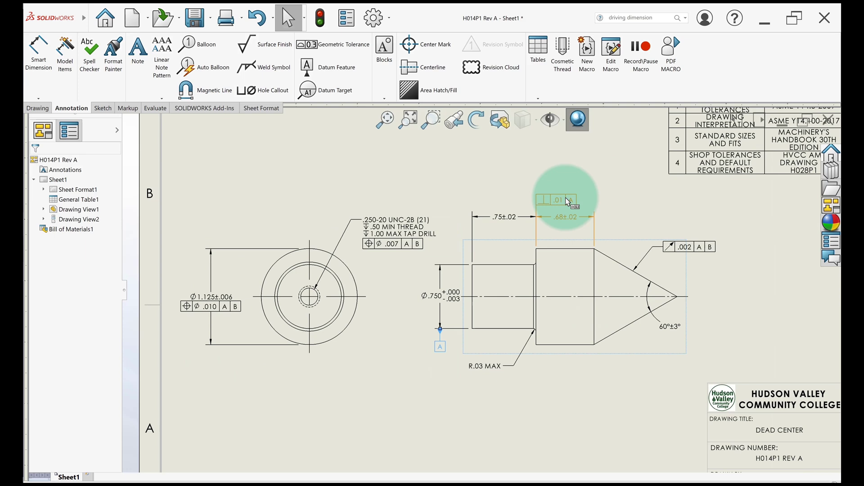
{"action": "scroll", "coordinate": [549, 241], "scroll_direction": "up", "scroll_amount": 1}
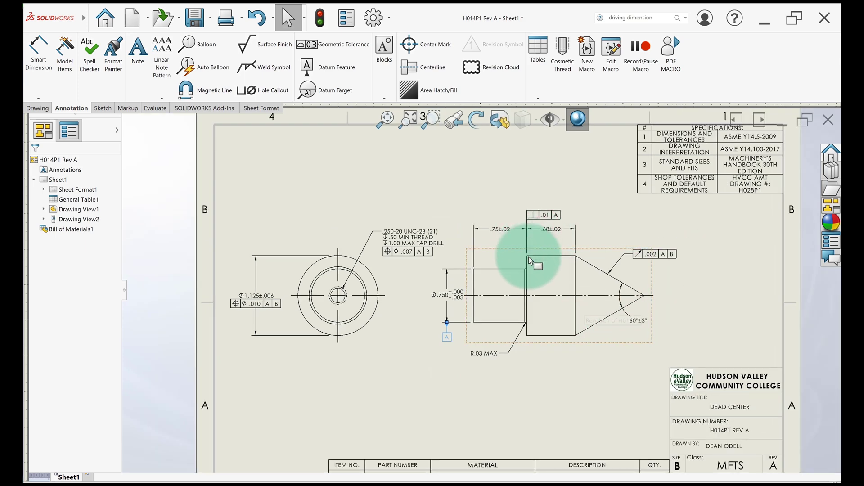
{"action": "left_click", "coordinate": [333, 68]}
{"action": "scroll", "coordinate": [558, 276], "scroll_direction": "down", "scroll_amount": 2}
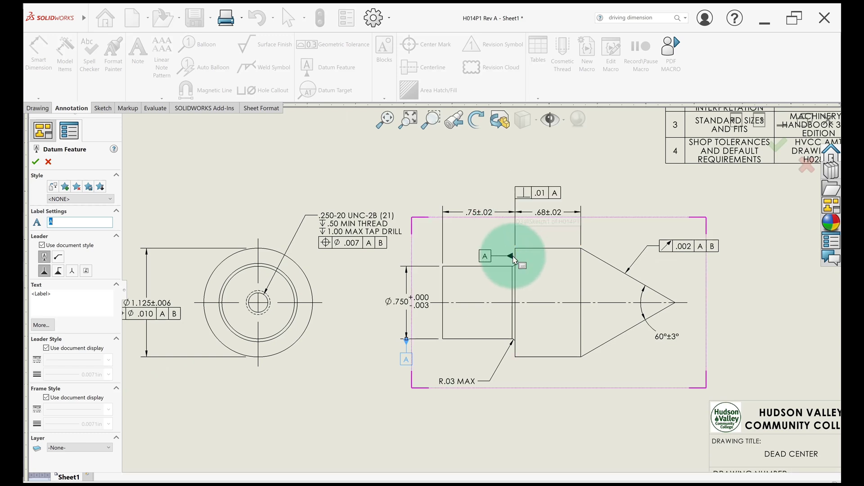
{"action": "left_click", "coordinate": [515, 255]}
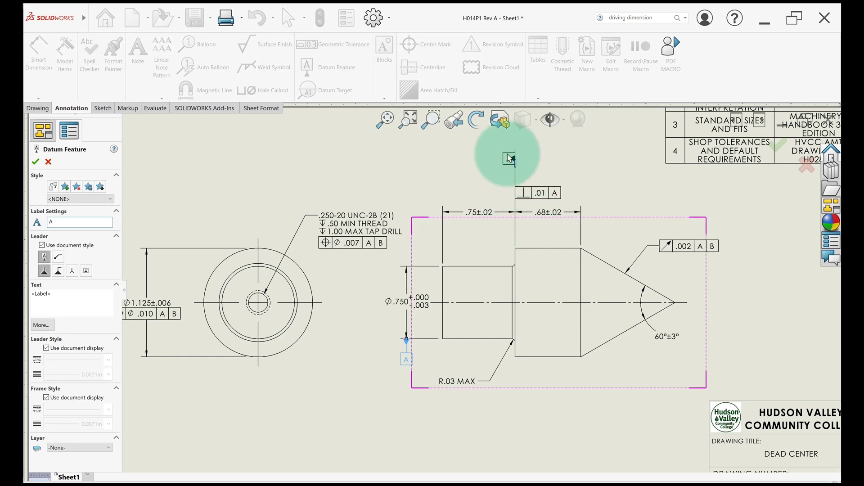
{"action": "left_click", "coordinate": [500, 154]}
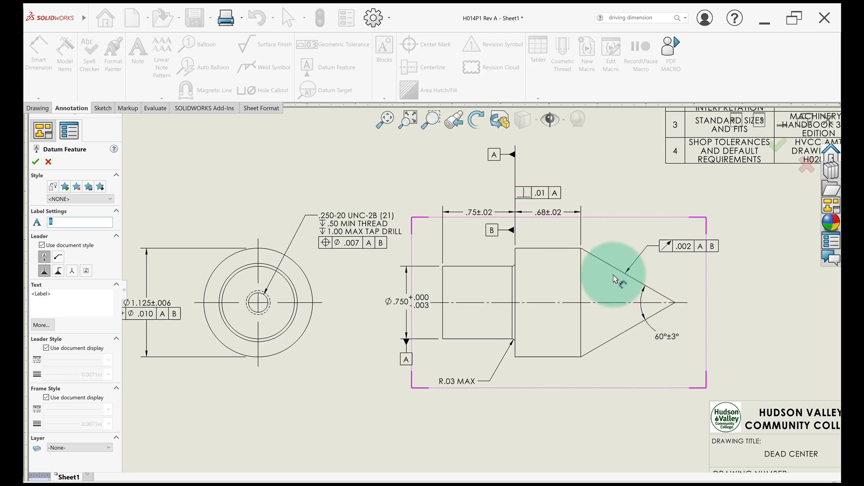
{"action": "key", "text": "Escape"}
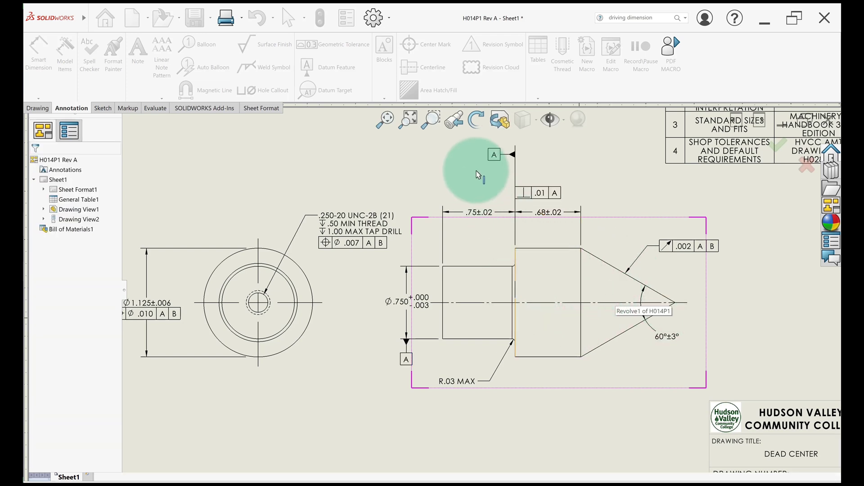
Step: Set the label of the shoulder face's datum symbol to B
{"action": "left_click", "coordinate": [495, 155]}
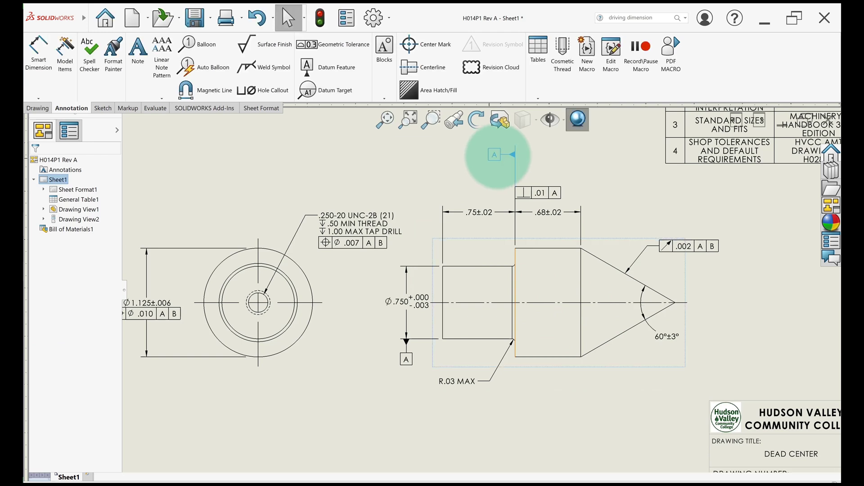
{"action": "left_click_drag", "start_coordinate": [63, 220], "coordinate": [34, 217]}
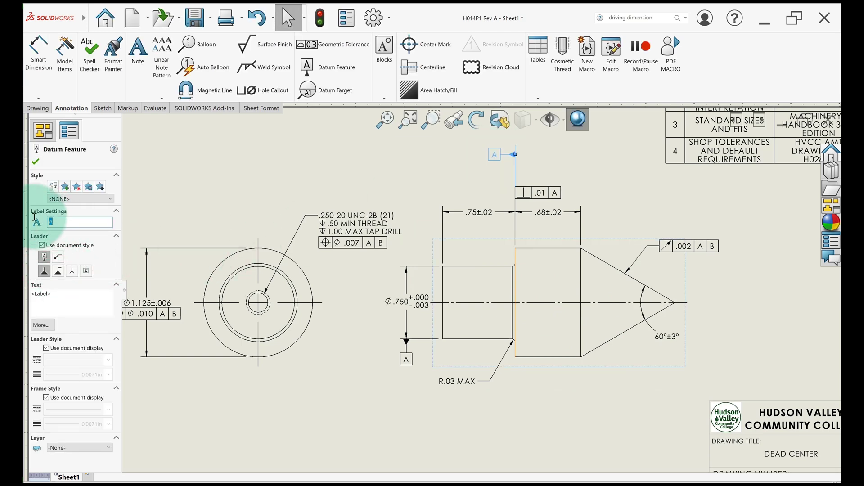
{"action": "type", "text": "B"}
{"action": "left_click", "coordinate": [36, 162]}
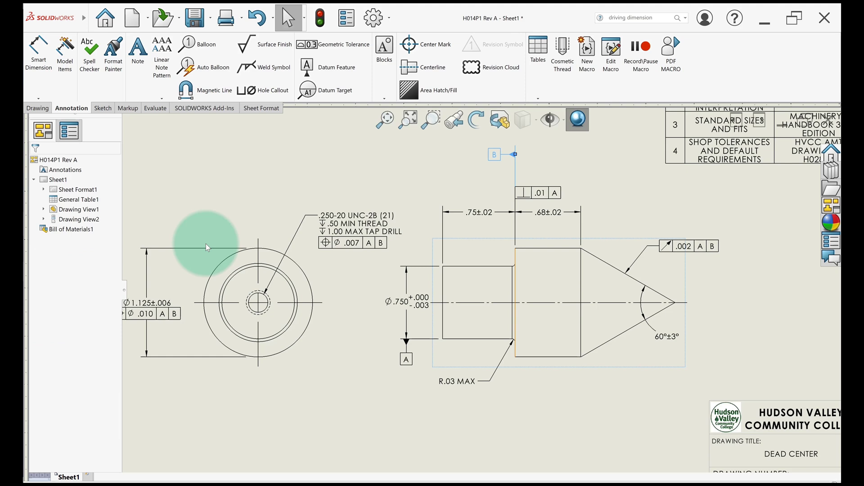
Step: Create a circular runout tolerance frame of .002 with primary datum A and secondary datum B, placed above the cone
{"action": "key", "text": "f"}
{"action": "scroll", "coordinate": [490, 364], "scroll_direction": "down", "scroll_amount": 3}
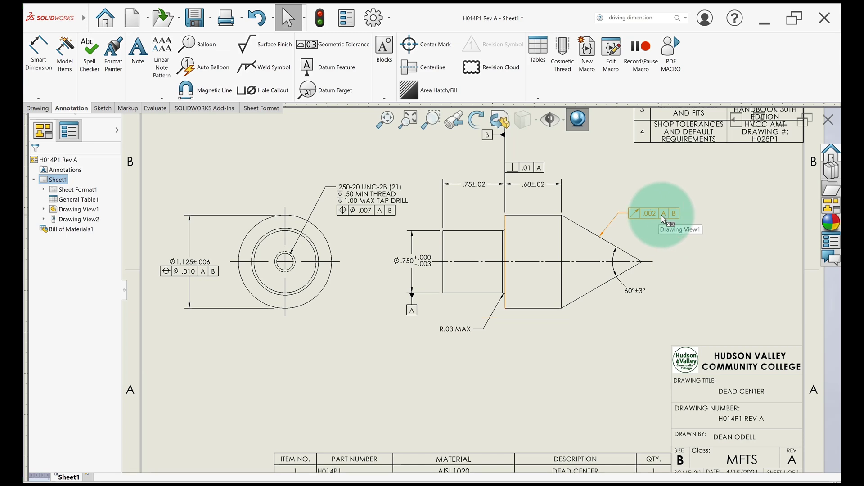
{"action": "left_click", "coordinate": [331, 52]}
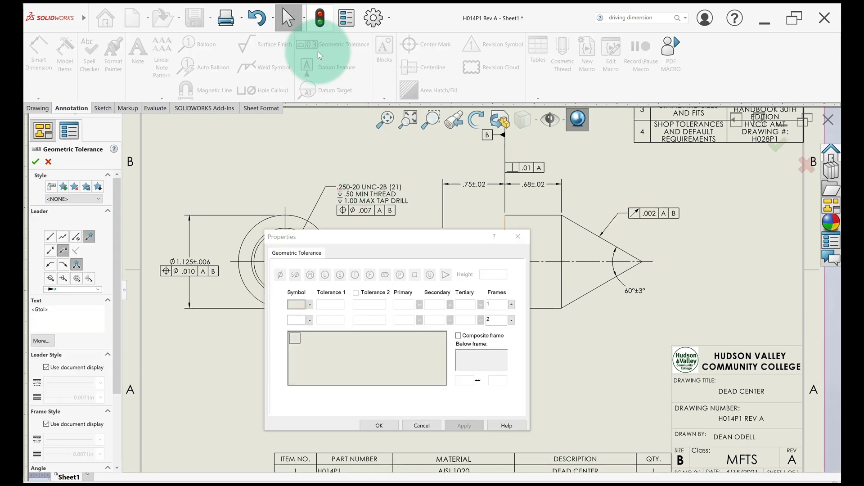
{"action": "left_click", "coordinate": [310, 304]}
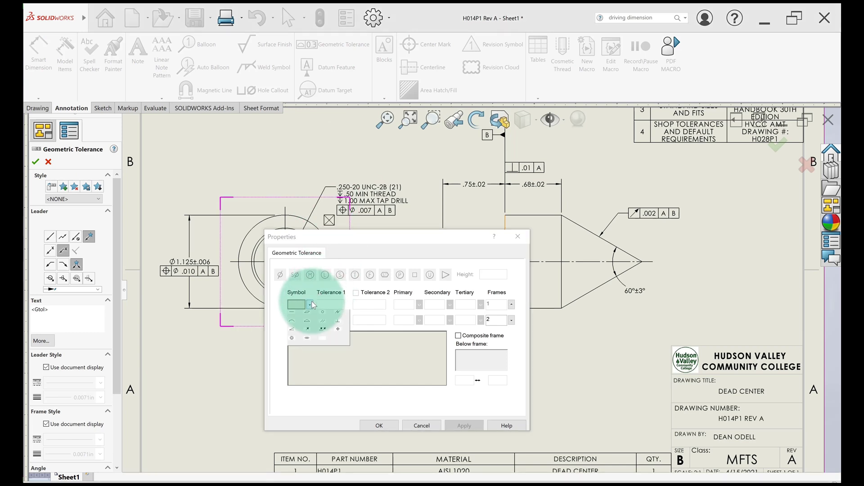
{"action": "left_click", "coordinate": [308, 330]}
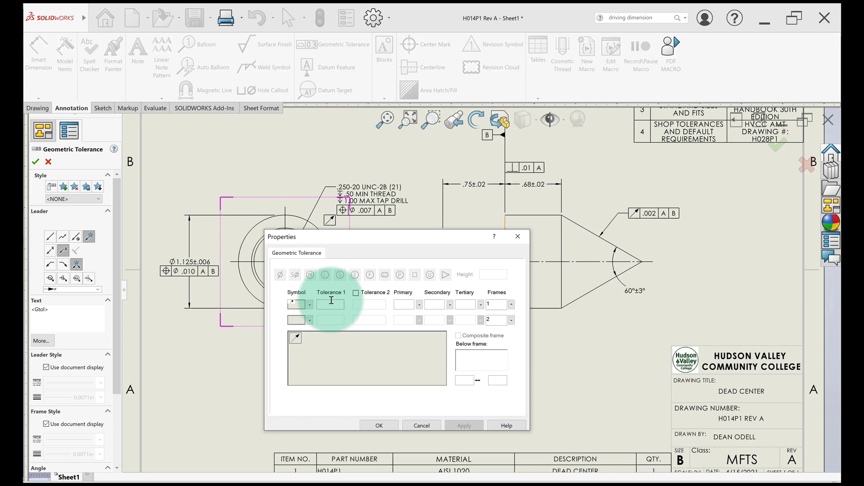
{"action": "left_click", "coordinate": [335, 304]}
{"action": "type", "text": ".00"}
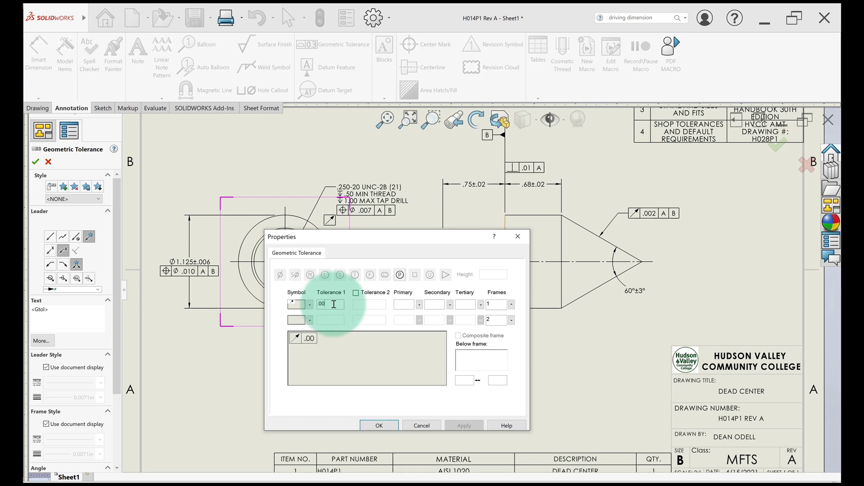
{"action": "type", "text": "2"}
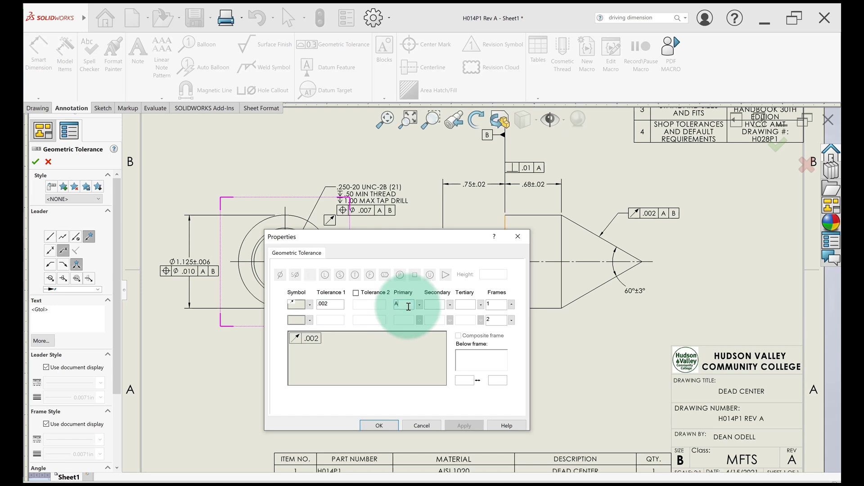
{"action": "left_click", "coordinate": [435, 304]}
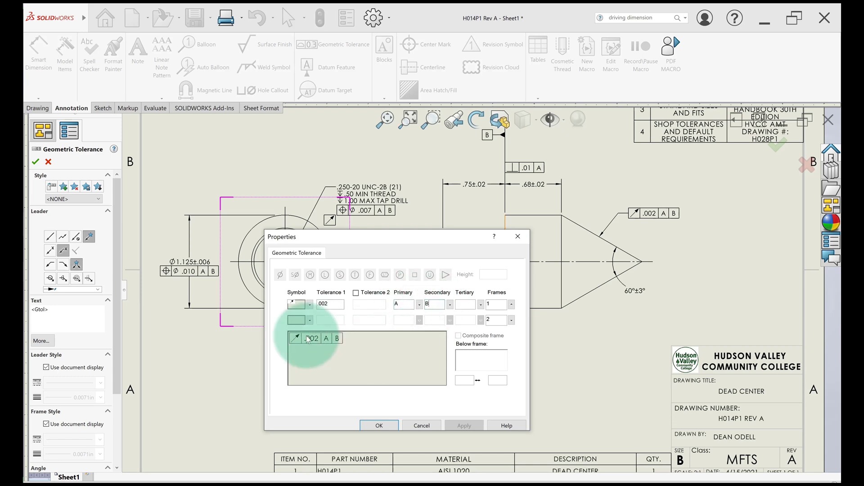
{"action": "left_click", "coordinate": [378, 426]}
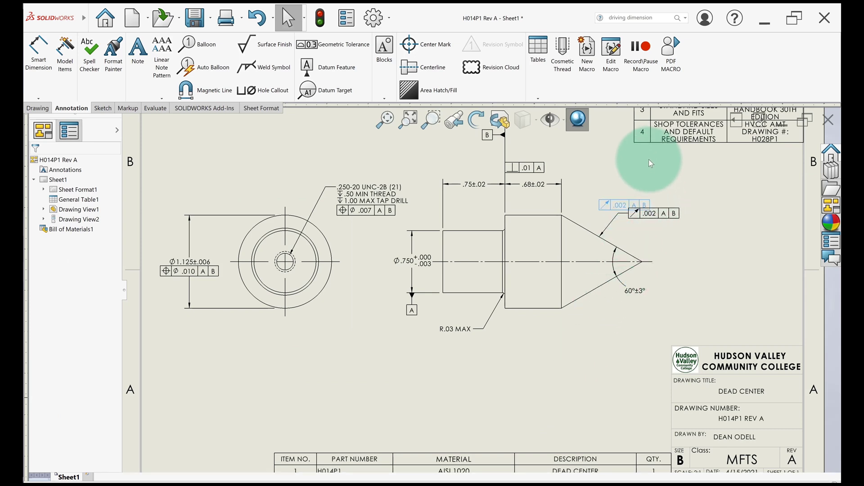
Step: Delete the original runout frame with its leader and reposition the new runout frame above the cone
{"action": "left_click", "coordinate": [639, 210]}
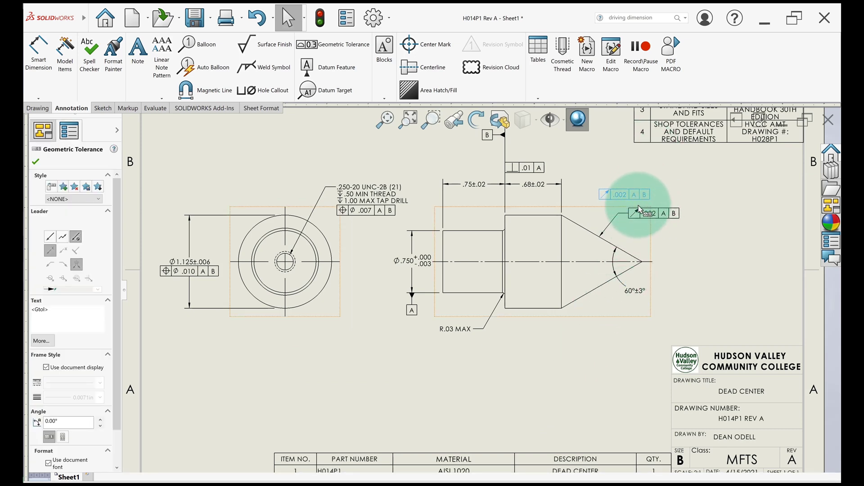
{"action": "key", "text": "Escape"}
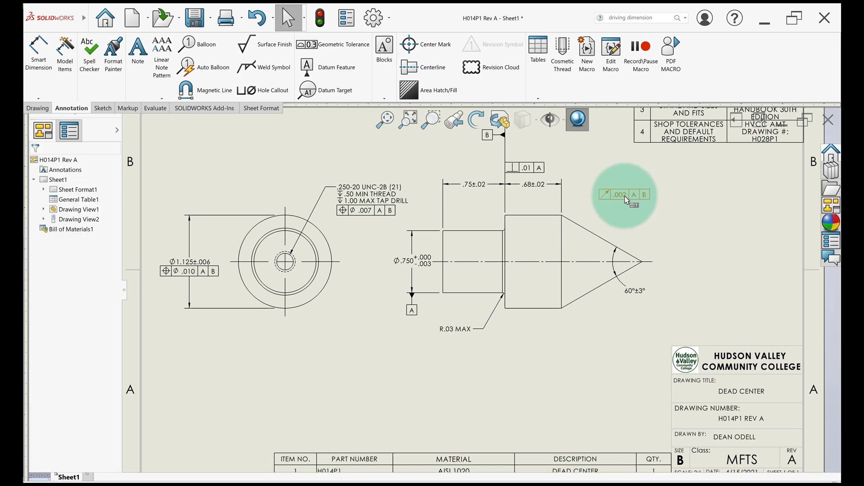
{"action": "left_click_drag", "start_coordinate": [625, 196], "coordinate": [641, 213]}
Step: Add a straight leader to the .002 runout frame, attach its arrow to the cone's upper edge, and reposition the frame up and outward
{"action": "left_click", "coordinate": [628, 202]}
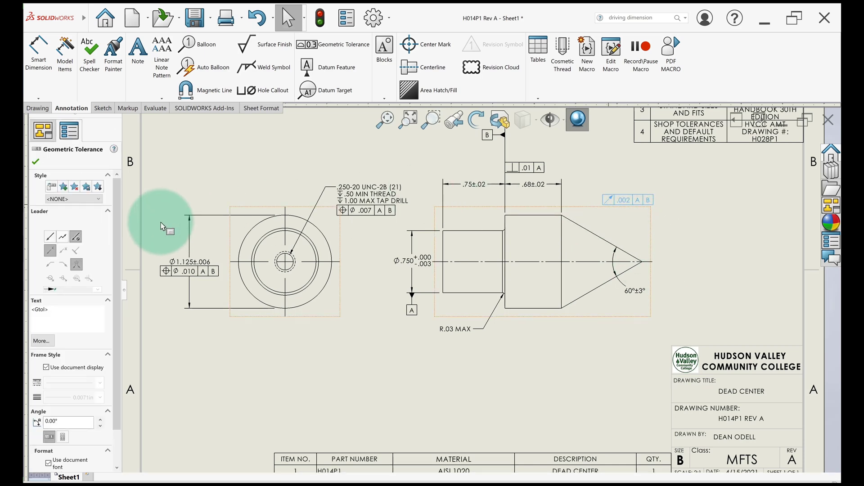
{"action": "left_click", "coordinate": [50, 237]}
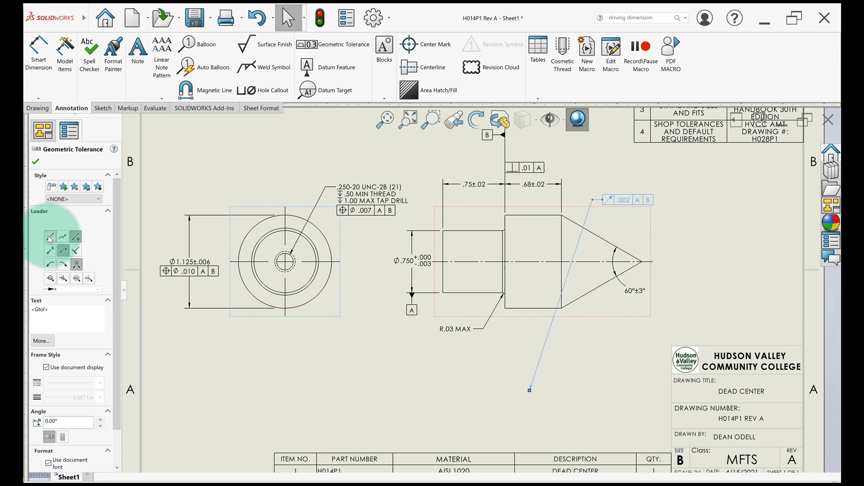
{"action": "left_click", "coordinate": [527, 393]}
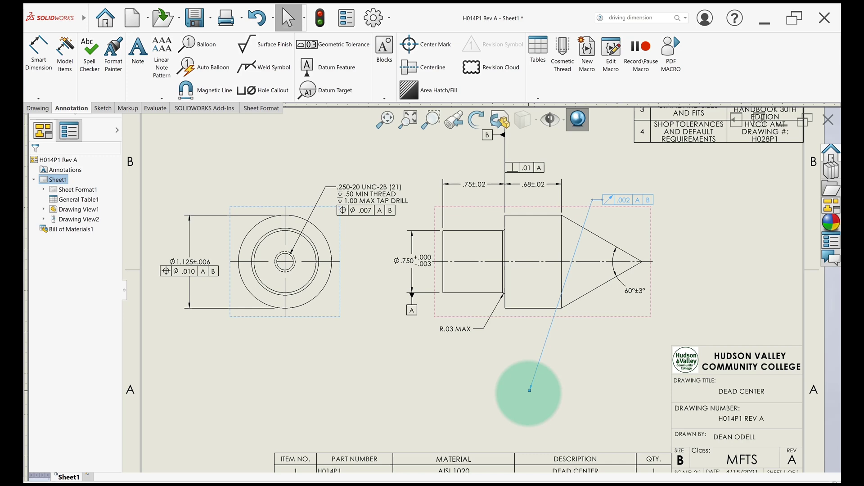
{"action": "left_click_drag", "start_coordinate": [529, 390], "coordinate": [584, 228]}
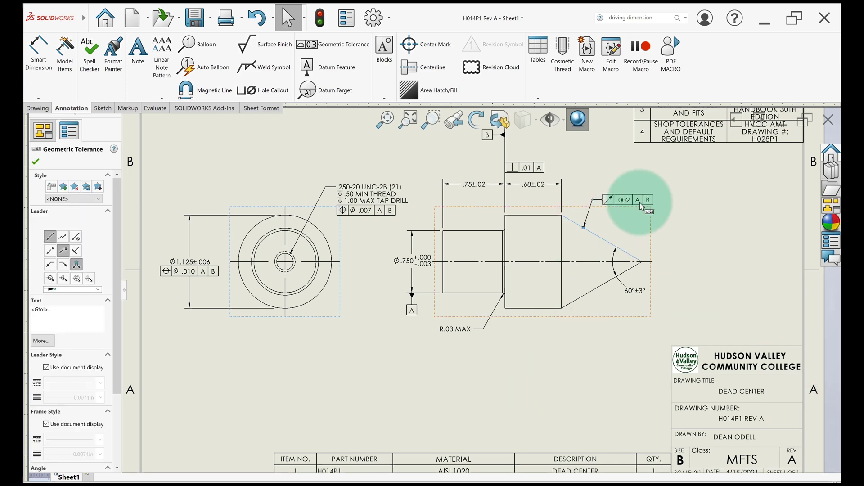
{"action": "left_click_drag", "start_coordinate": [661, 208], "coordinate": [671, 211]}
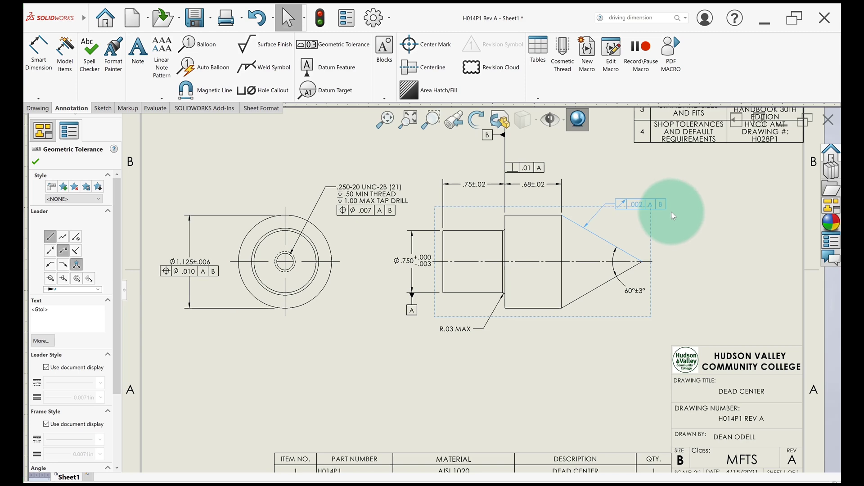
{"action": "left_click", "coordinate": [697, 250]}
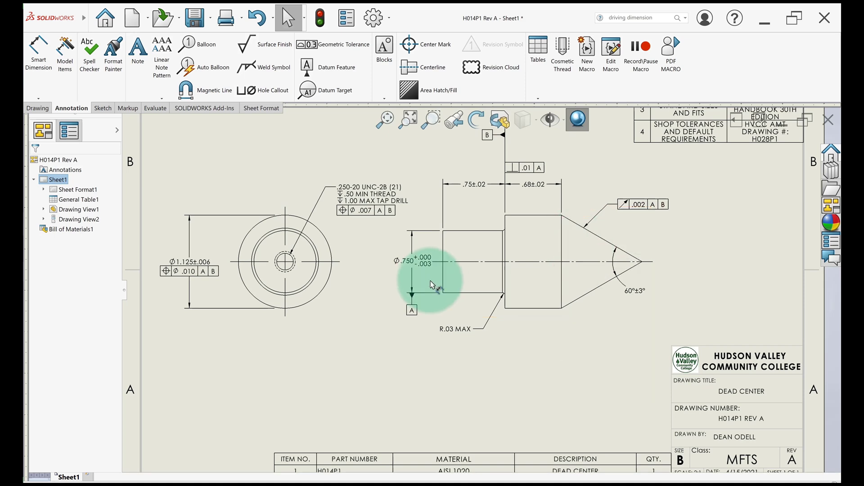
Step: Create a perpendicularity tolerance frame of .01 with primary datum A, placed on the blank sheet beyond the cone's tip
{"action": "scroll", "coordinate": [517, 192], "scroll_direction": "up", "scroll_amount": 2}
{"action": "scroll", "coordinate": [554, 221], "scroll_direction": "down", "scroll_amount": 1}
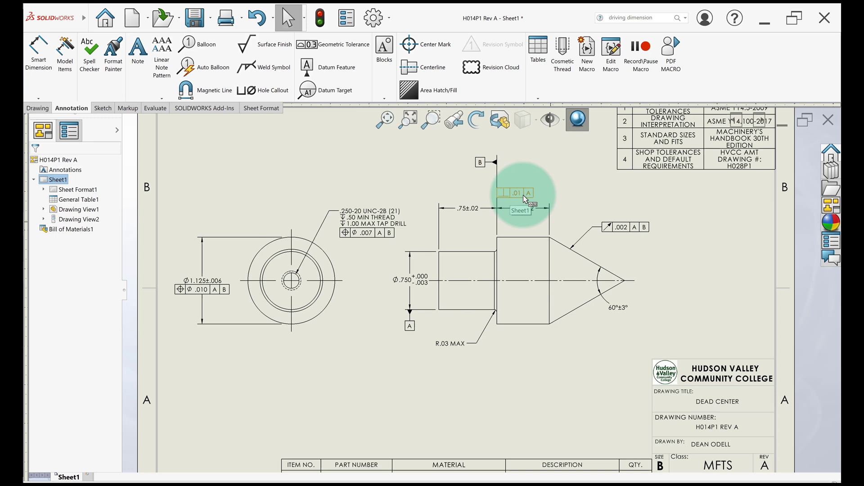
{"action": "left_click", "coordinate": [362, 65]}
{"action": "left_click", "coordinate": [339, 50]}
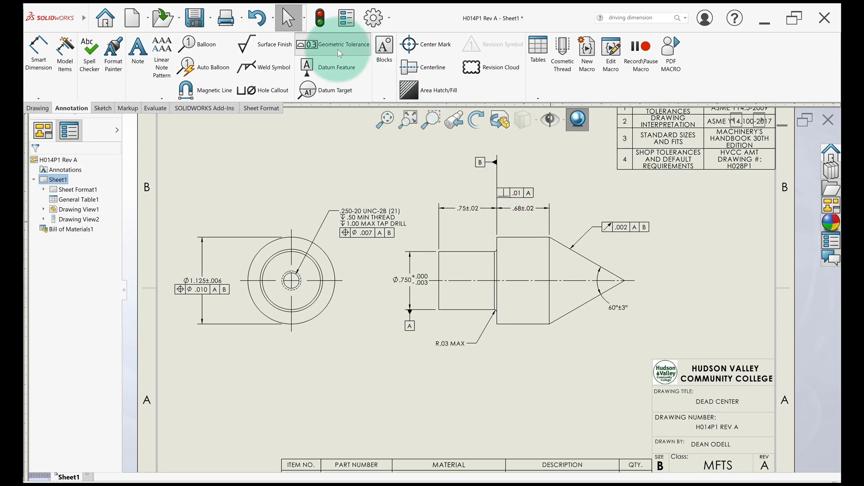
{"action": "left_click", "coordinate": [295, 315]}
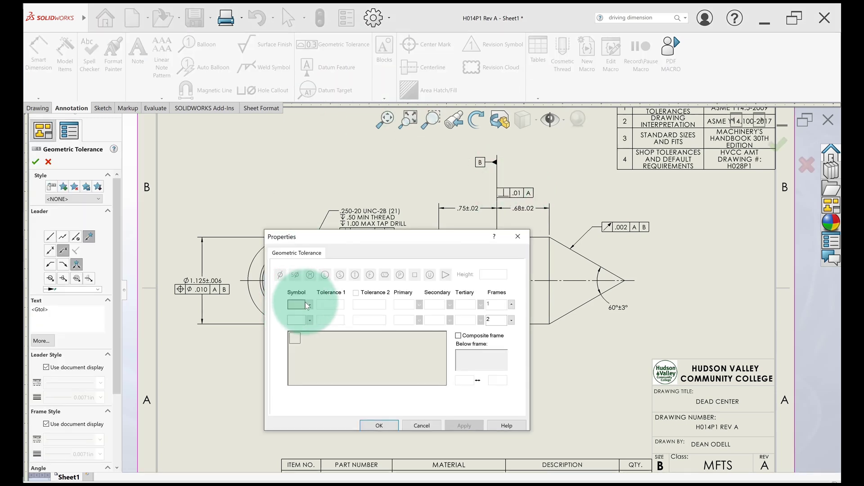
{"action": "left_click", "coordinate": [310, 305]}
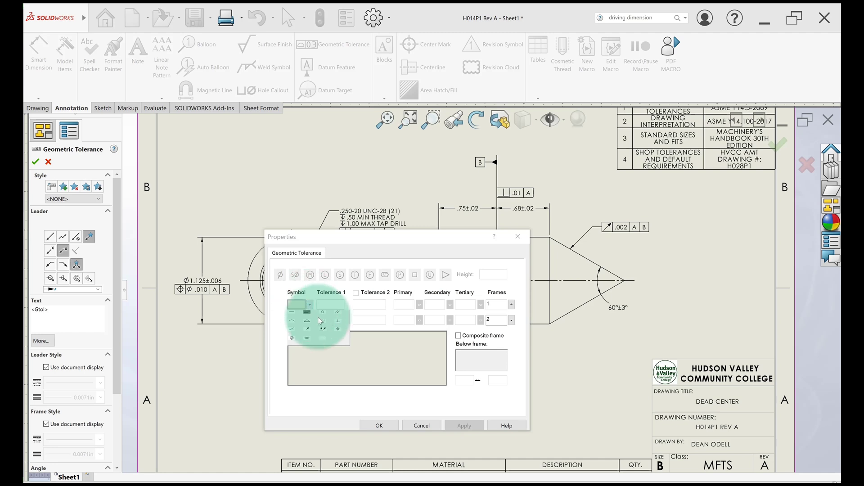
{"action": "left_click", "coordinate": [338, 321]}
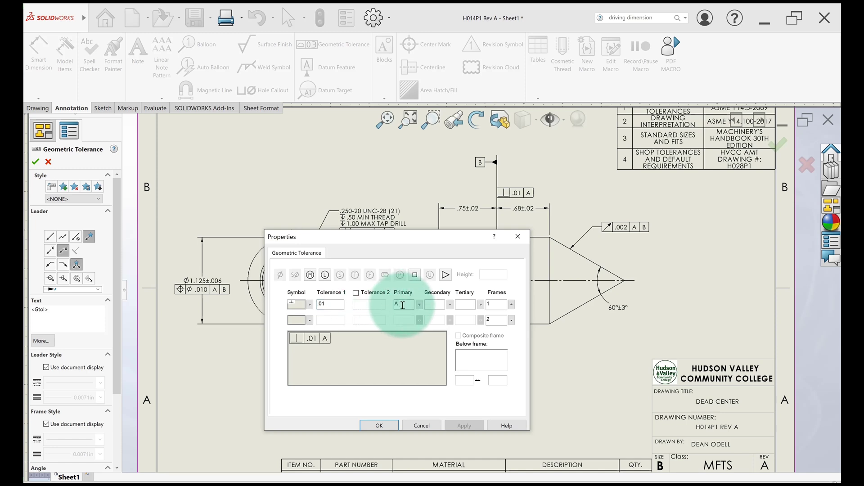
{"action": "left_click", "coordinate": [381, 424]}
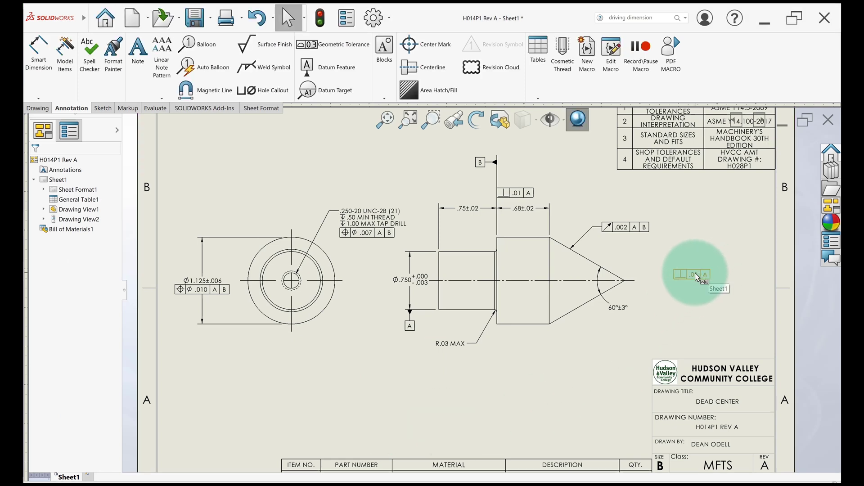
Step: Keep a single .01 perpendicularity frame, attached to the shoulder face's extension line above the .68 dimension
{"action": "left_click_drag", "start_coordinate": [697, 276], "coordinate": [499, 222]}
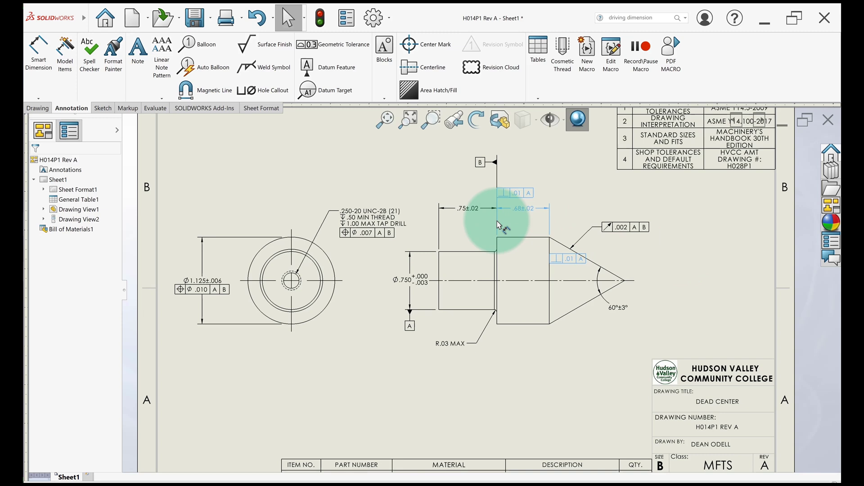
{"action": "left_click_drag", "start_coordinate": [497, 221], "coordinate": [527, 195]}
{"action": "key", "text": "Escape"}
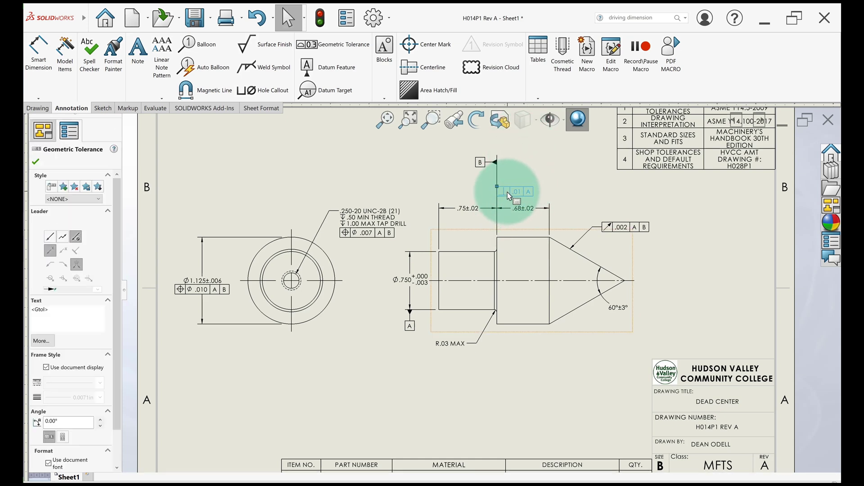
Step: Add a straight leader to the perpendicularity frame and move the frame up and away from the shoulder face's extension line
{"action": "left_click", "coordinate": [50, 237]}
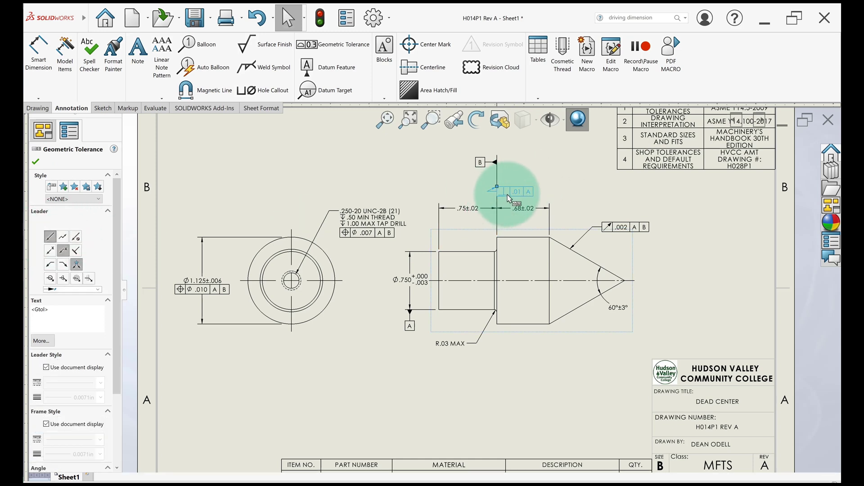
{"action": "left_click", "coordinate": [571, 150]}
{"action": "key", "text": "Escape"}
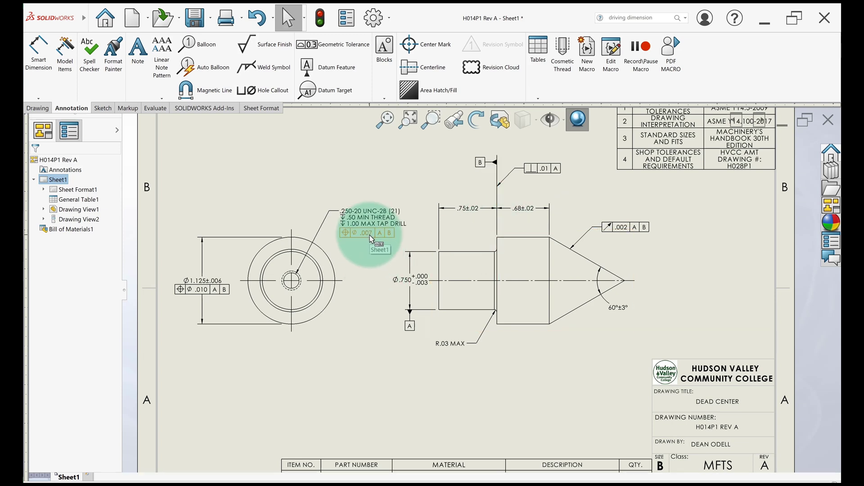
Step: Delete the position tolerance frame beneath the Ø1.125 dimension
{"action": "scroll", "coordinate": [183, 306], "scroll_direction": "down", "scroll_amount": 1}
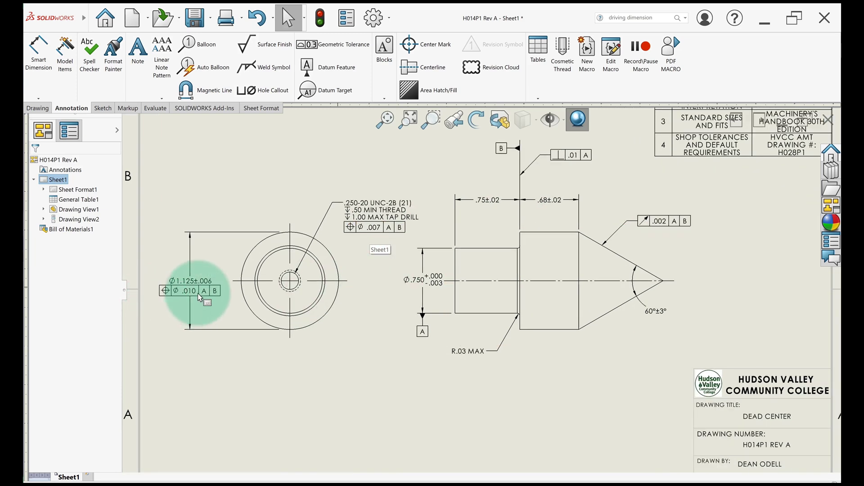
{"action": "scroll", "coordinate": [201, 298], "scroll_direction": "down", "scroll_amount": 1}
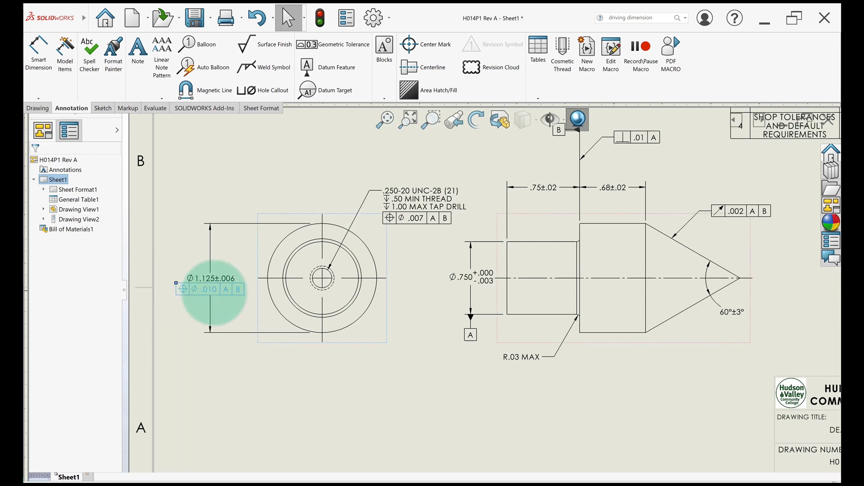
{"action": "left_click", "coordinate": [210, 291]}
{"action": "key", "text": "Delete"}
{"action": "left_click", "coordinate": [234, 377]}
Step: Start a position tolerance frame on the Ø1.125 dimension with a diameter symbol and a tolerance of .010
{"action": "scroll", "coordinate": [439, 363], "scroll_direction": "up", "scroll_amount": 1}
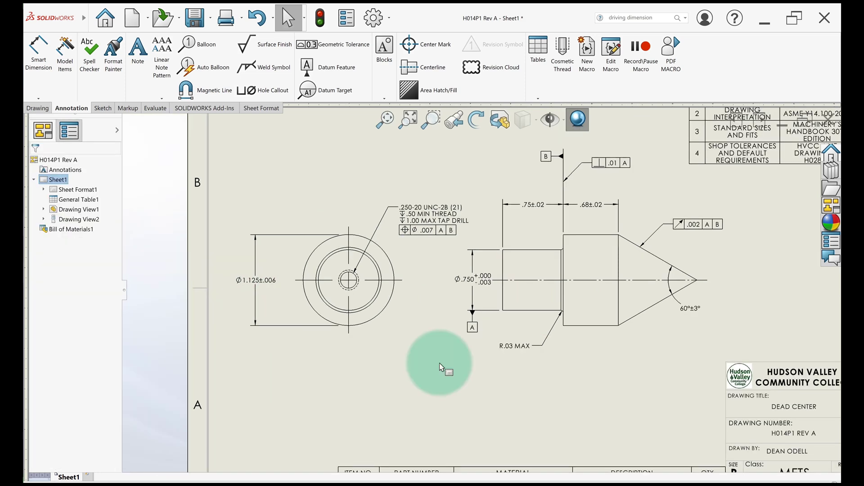
{"action": "left_click", "coordinate": [258, 285]}
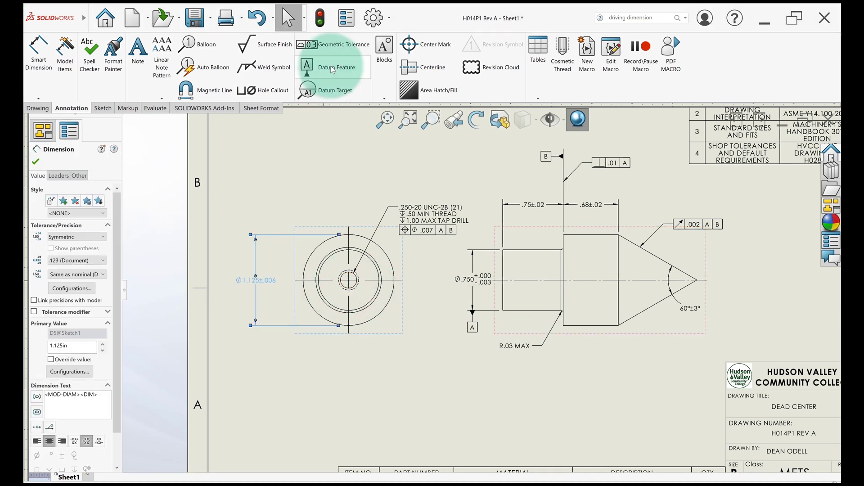
{"action": "left_click", "coordinate": [328, 47]}
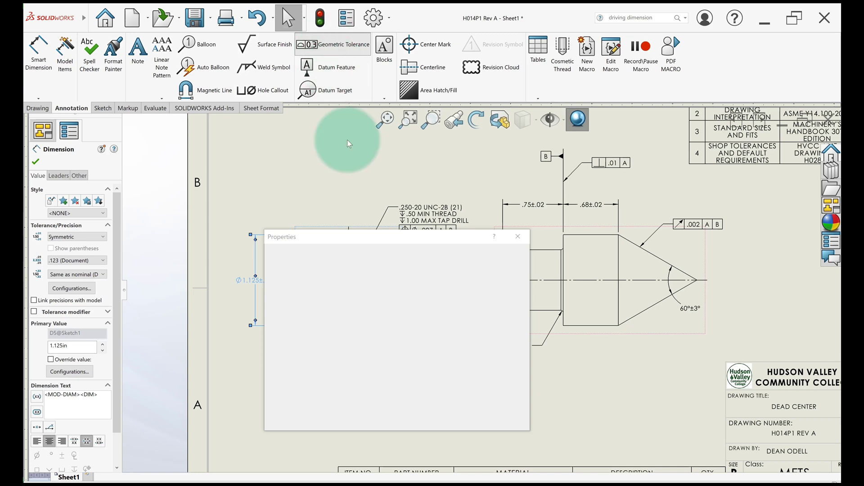
{"action": "left_click", "coordinate": [310, 304]}
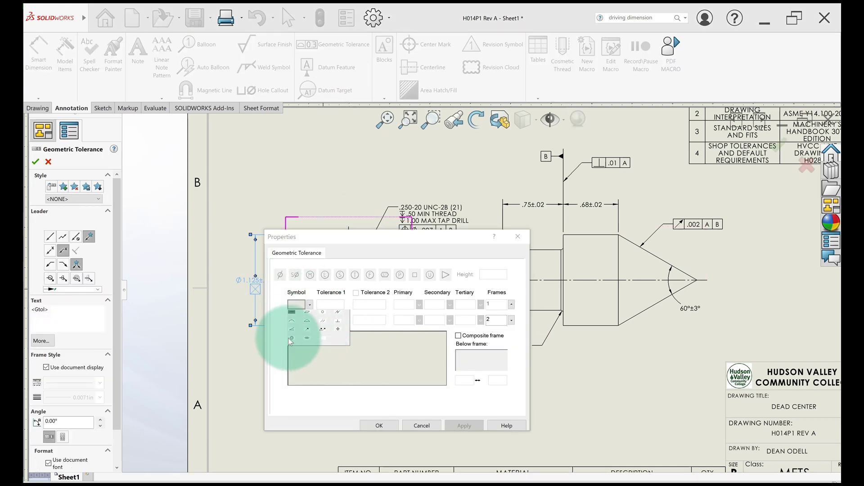
{"action": "left_click", "coordinate": [337, 329]}
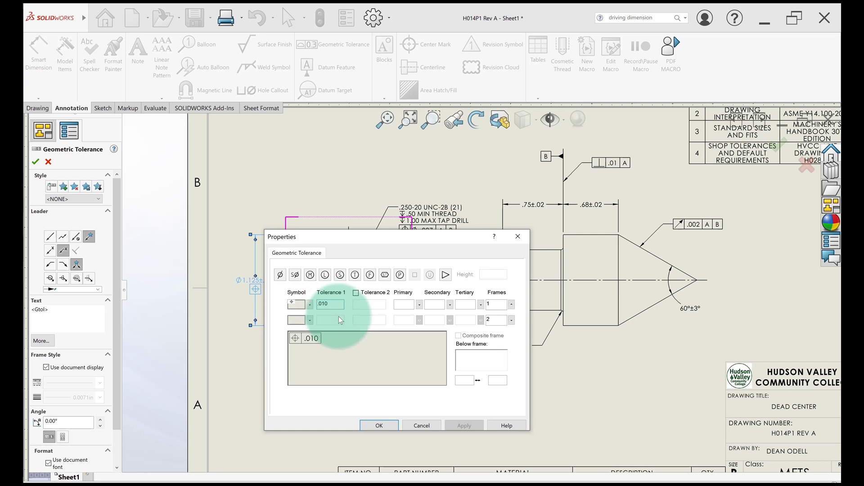
{"action": "left_click", "coordinate": [280, 275]}
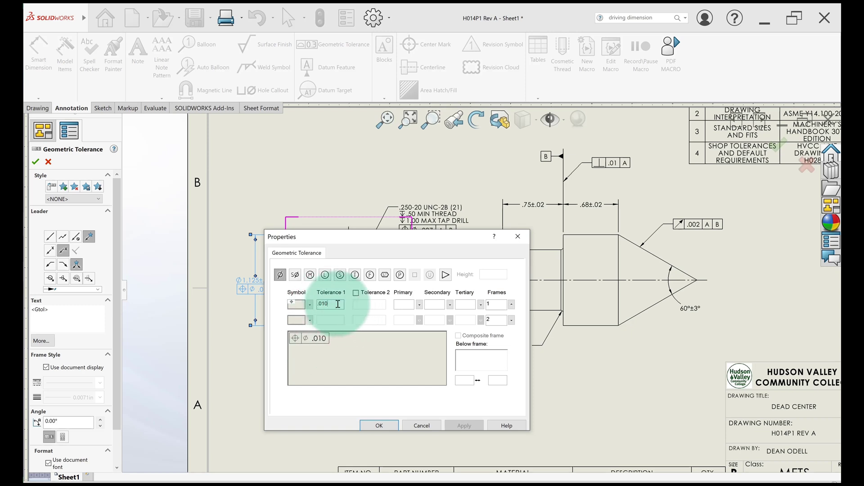
{"action": "left_click", "coordinate": [404, 305]}
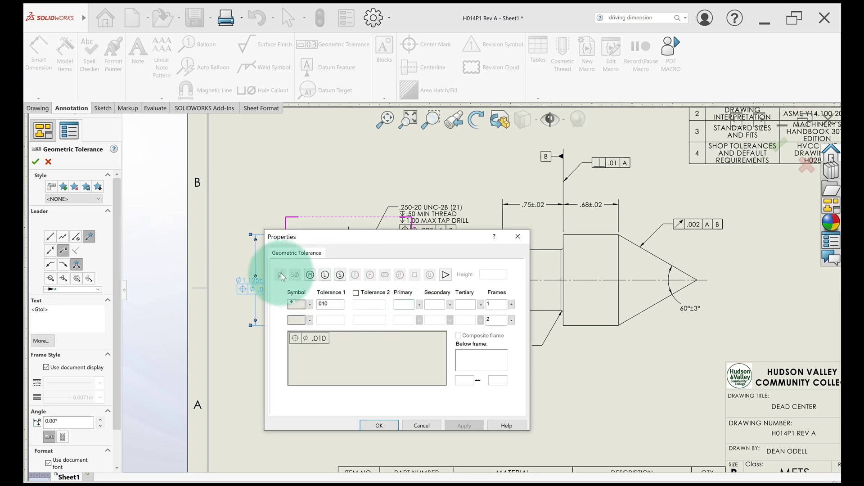
{"action": "left_click", "coordinate": [334, 303]}
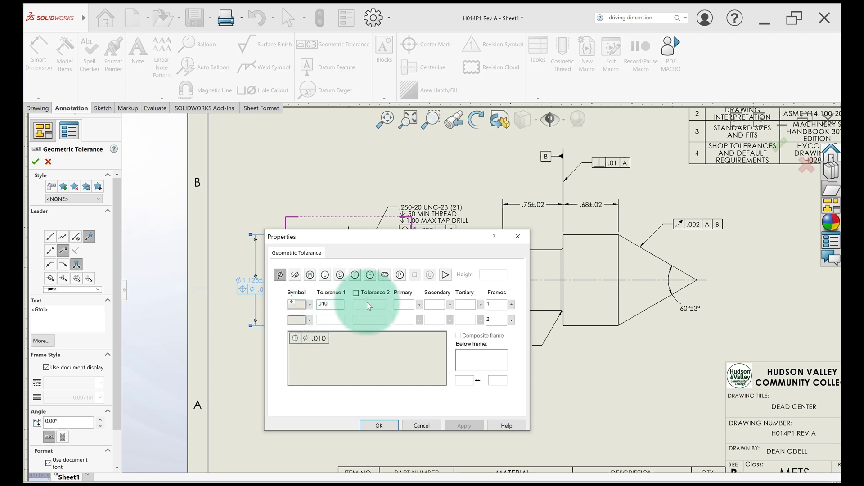
Step: Complete the position frame with primary datum A and secondary datum B, and move the Ø1.125 dimension with it farther from the circular view
{"action": "left_click", "coordinate": [405, 304]}
{"action": "type", "text": "A"}
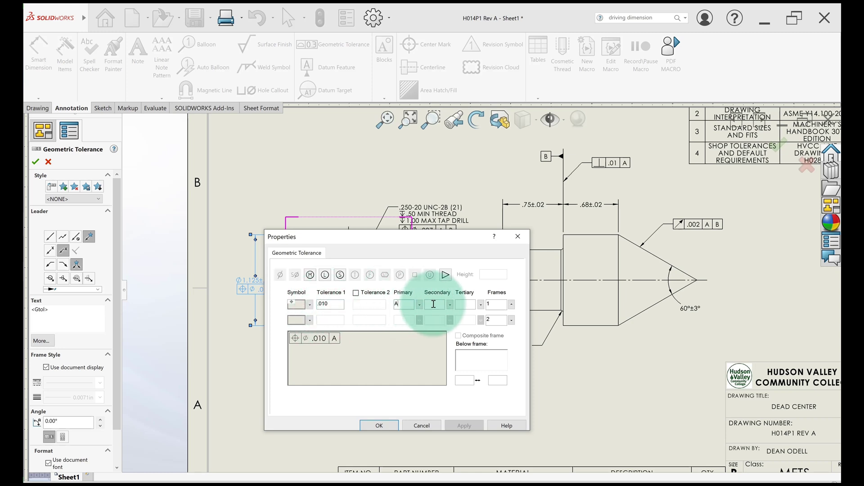
{"action": "left_click", "coordinate": [434, 304]}
{"action": "type", "text": "B"}
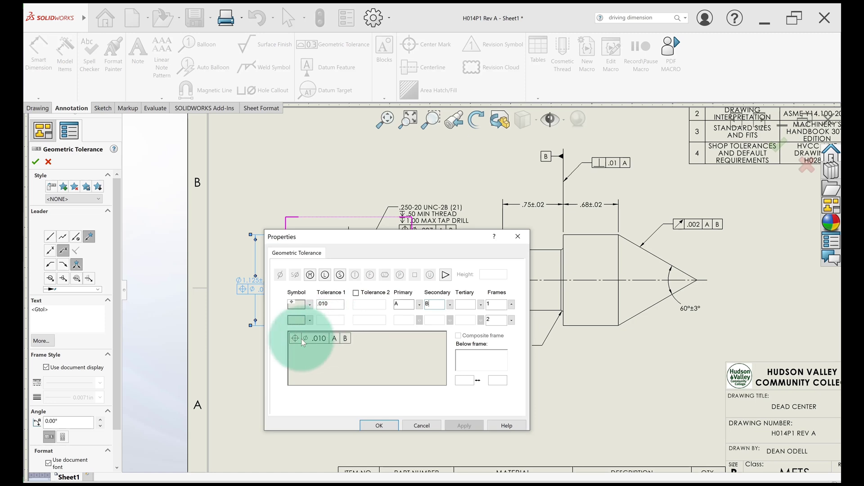
{"action": "left_click", "coordinate": [327, 306]}
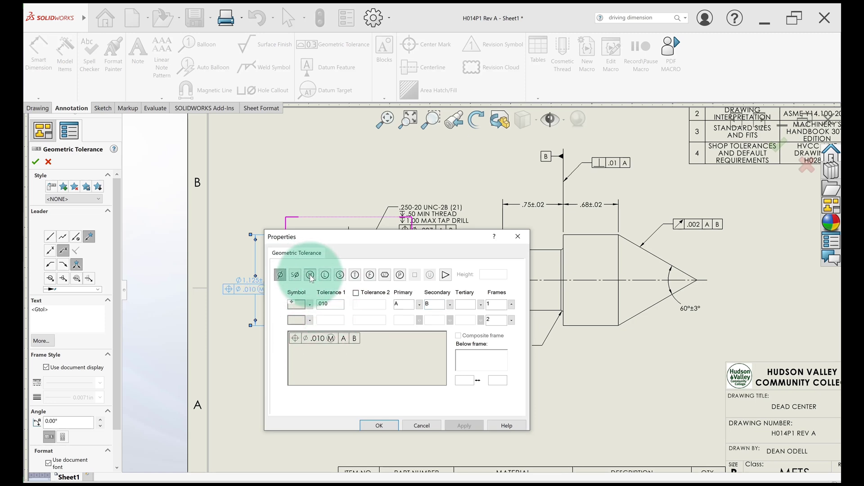
{"action": "left_click", "coordinate": [310, 276]}
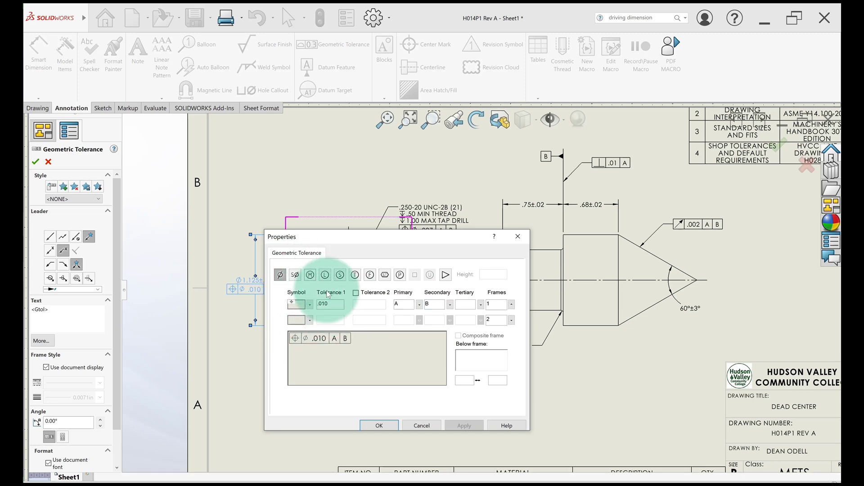
{"action": "left_click", "coordinate": [379, 424]}
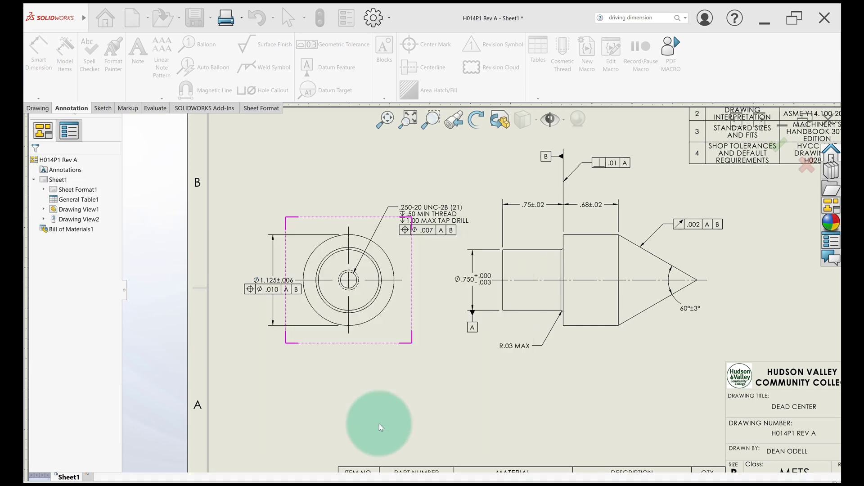
{"action": "left_click", "coordinate": [269, 289]}
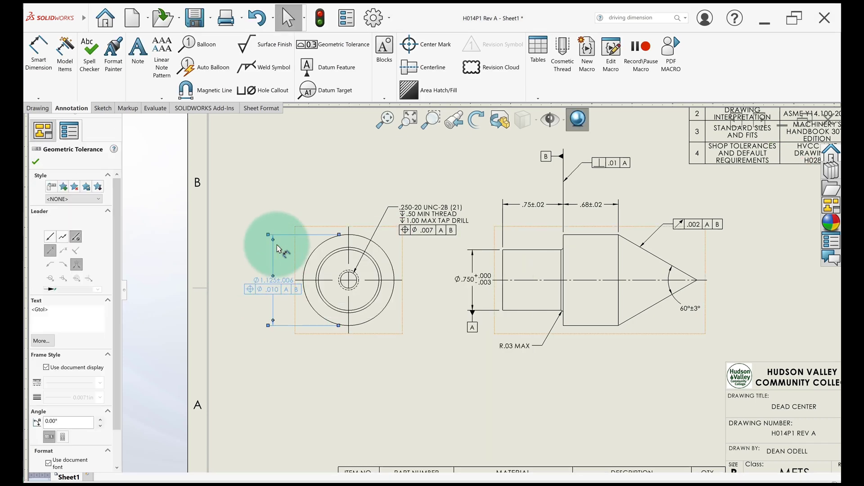
{"action": "left_click_drag", "start_coordinate": [277, 248], "coordinate": [238, 270]}
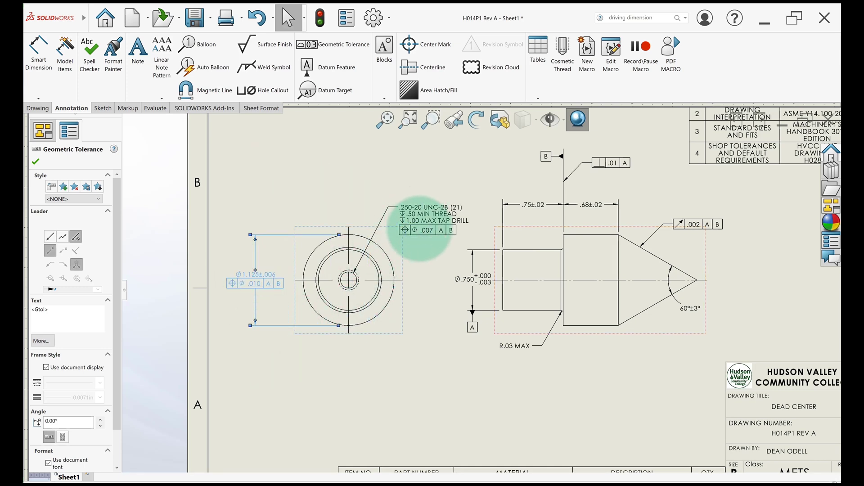
Step: Move the .007 position frame down from the thread callout, and shift the callout on its own slightly downward
{"action": "left_click_drag", "start_coordinate": [426, 230], "coordinate": [424, 255]}
{"action": "left_click", "coordinate": [430, 231]}
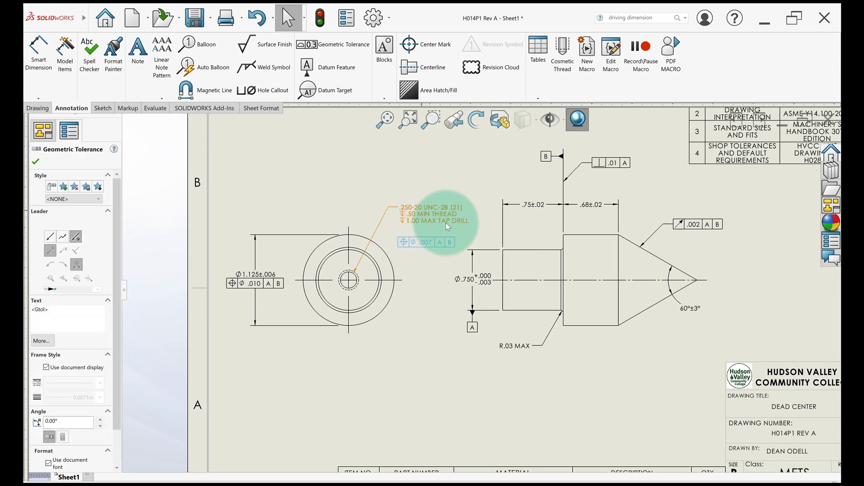
{"action": "mouse_move", "coordinate": [448, 227]}
{"action": "left_mouse_down"}
{"action": "mouse_move", "coordinate": [439, 210]}
{"action": "mouse_move", "coordinate": [413, 197]}
{"action": "mouse_move", "coordinate": [441, 219]}
{"action": "mouse_move", "coordinate": [430, 208]}
{"action": "mouse_move", "coordinate": [439, 214]}
{"action": "mouse_move", "coordinate": [412, 212]}
{"action": "mouse_move", "coordinate": [437, 215]}
{"action": "left_mouse_up"}
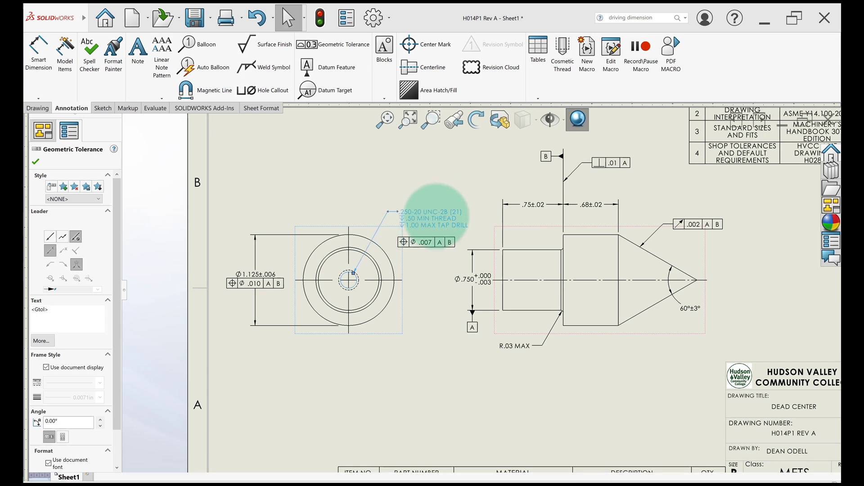
Step: Move the .007 position frame closer beneath the thread callout, and delete that frame
{"action": "scroll", "coordinate": [310, 304], "scroll_direction": "down", "scroll_amount": 3}
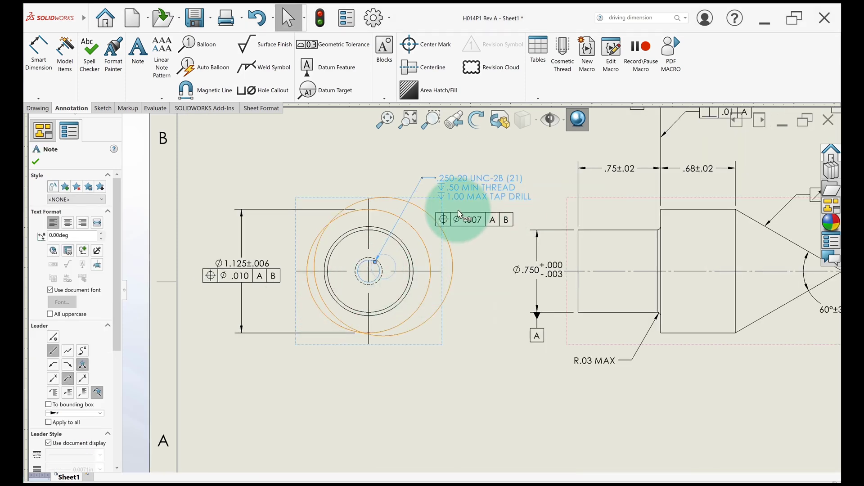
{"action": "left_click_drag", "start_coordinate": [489, 201], "coordinate": [487, 191]}
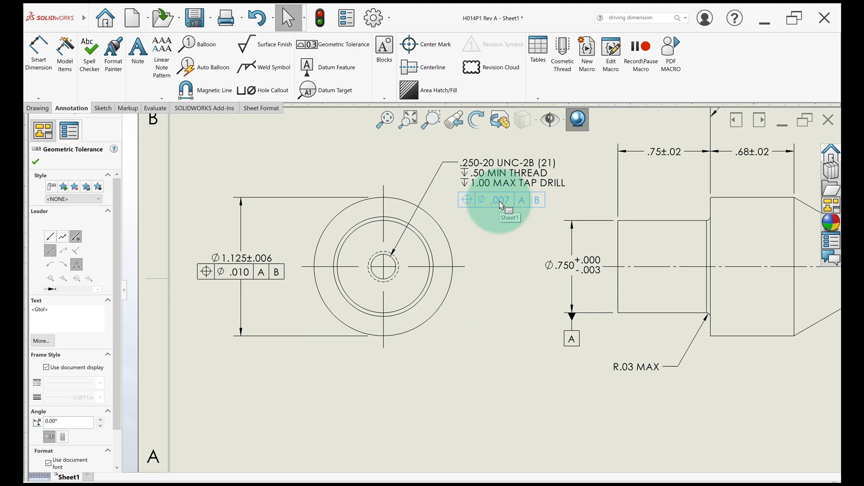
{"action": "key", "text": "Escape"}
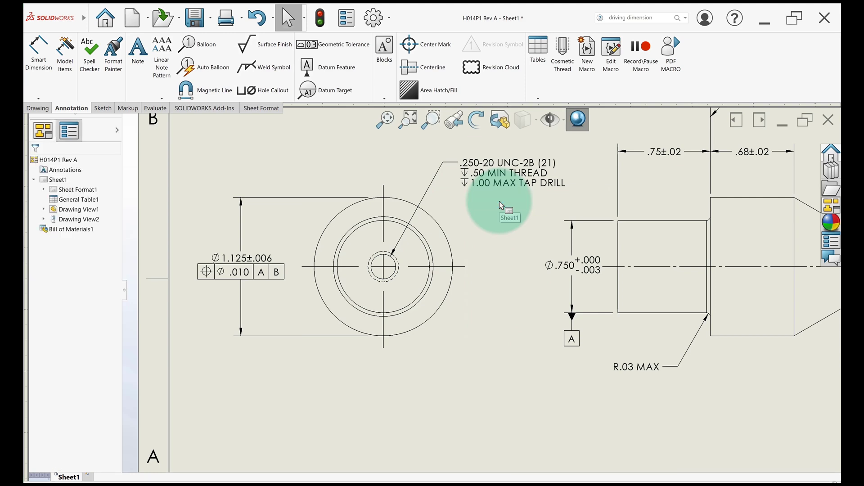
Step: Start a new geometric tolerance frame with the position symbol, a diameter symbol and a tolerance of .007
{"action": "left_click", "coordinate": [302, 47]}
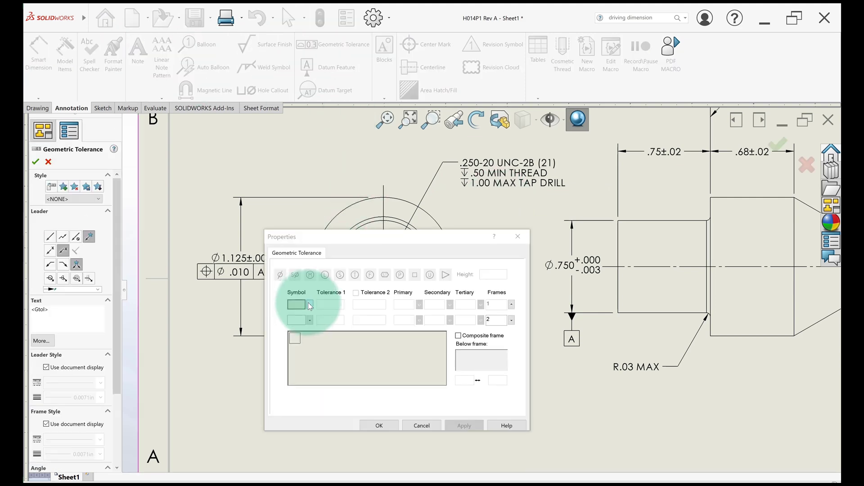
{"action": "left_click", "coordinate": [310, 306]}
{"action": "left_click", "coordinate": [338, 328]}
{"action": "left_click", "coordinate": [335, 307]}
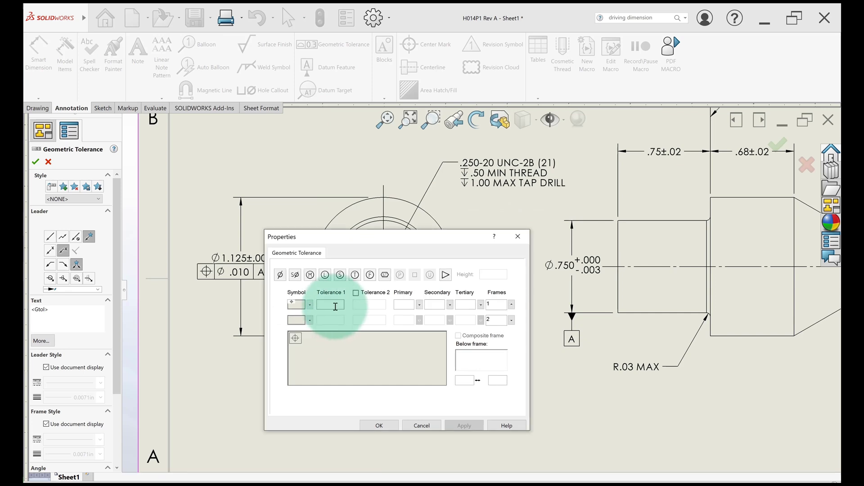
{"action": "left_click", "coordinate": [280, 274]}
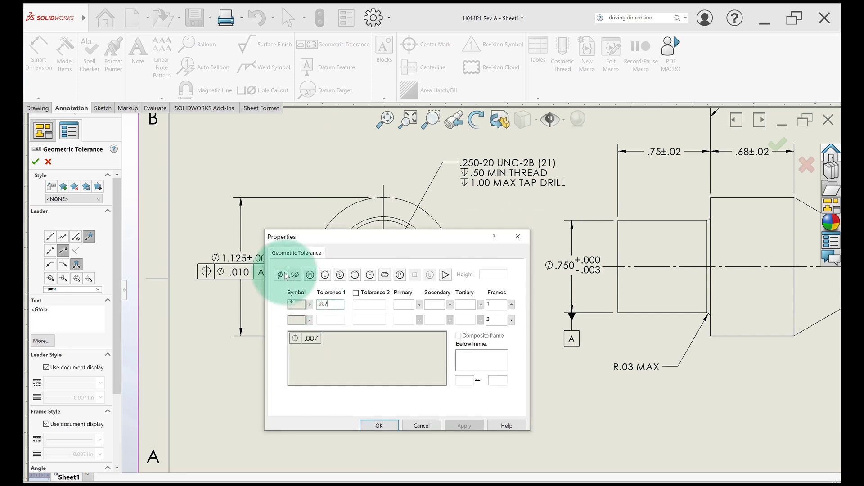
Step: Complete the position frame with primary datum A and secondary datum B
{"action": "left_click", "coordinate": [401, 304]}
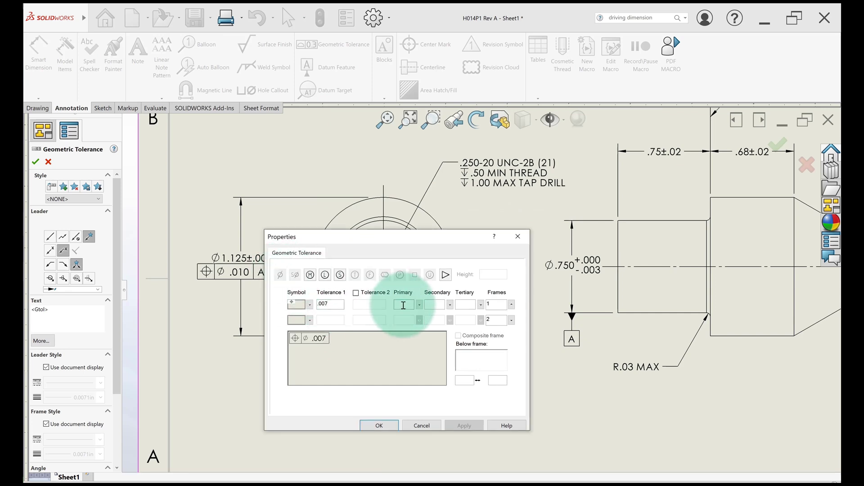
{"action": "type", "text": "A"}
{"action": "left_click", "coordinate": [418, 305]}
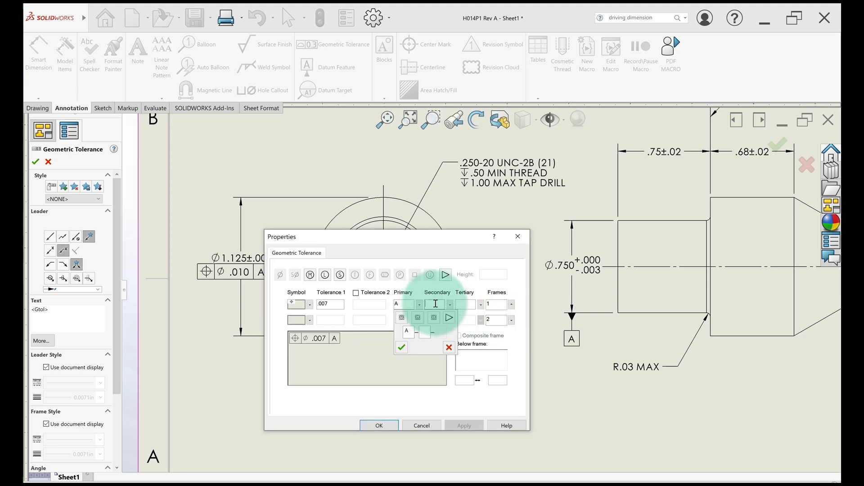
{"action": "left_click", "coordinate": [436, 304]}
{"action": "type", "text": "B"}
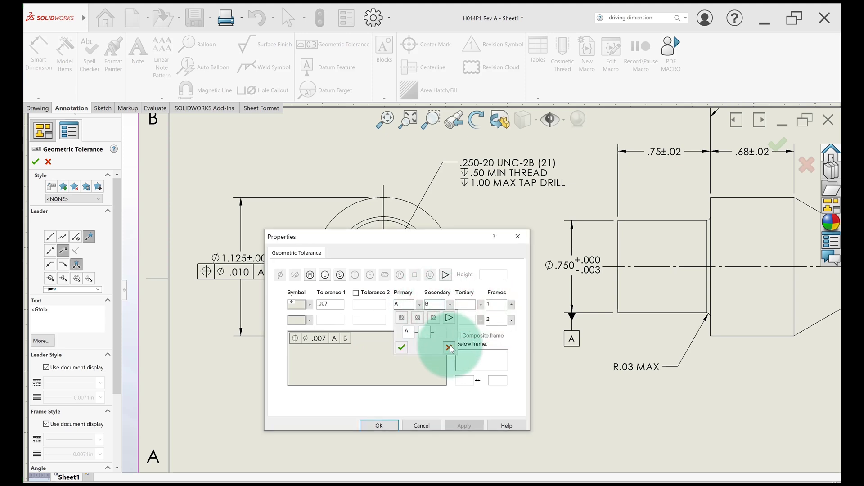
{"action": "left_click", "coordinate": [392, 423]}
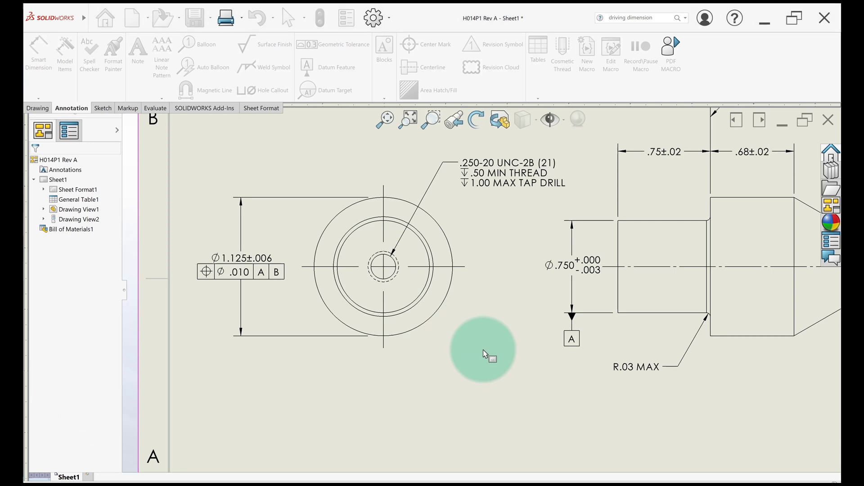
Step: Place the new .007 position frame directly beneath the .250-20 UNC-2B thread callout and deselect it
{"action": "scroll", "coordinate": [510, 451], "scroll_direction": "up", "scroll_amount": 2}
{"action": "left_click_drag", "start_coordinate": [479, 402], "coordinate": [495, 139]}
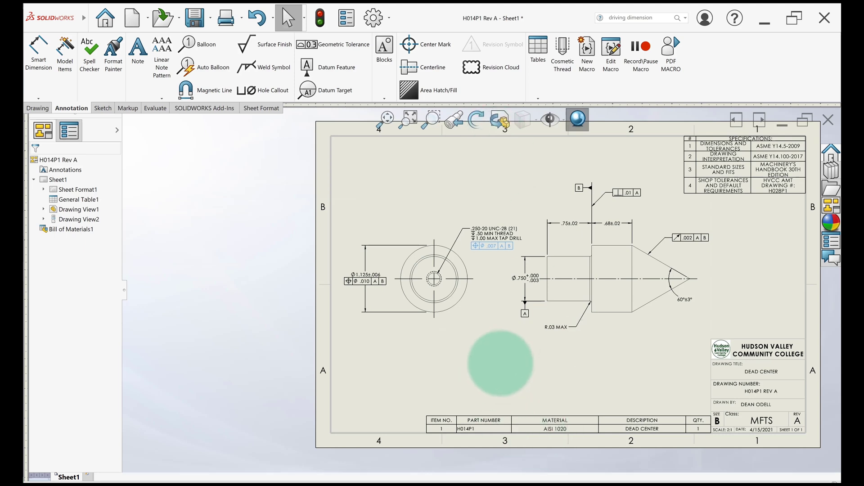
{"action": "left_click", "coordinate": [458, 335]}
{"action": "scroll", "coordinate": [576, 286], "scroll_direction": "down", "scroll_amount": 2}
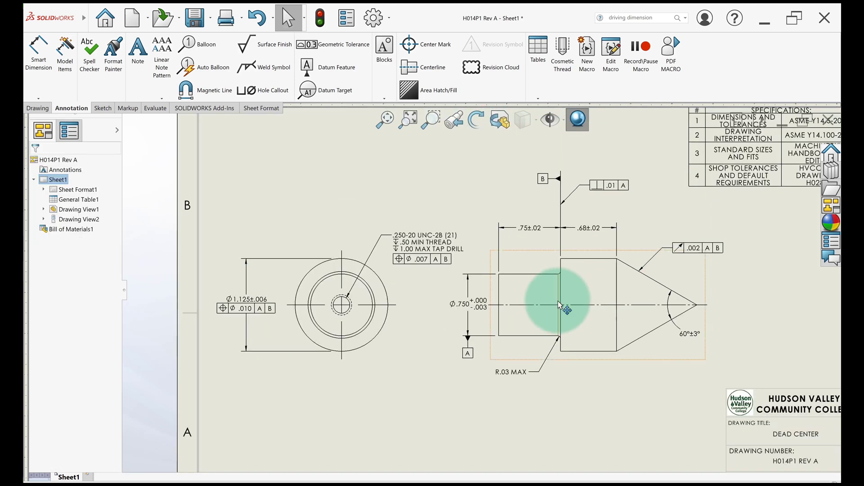